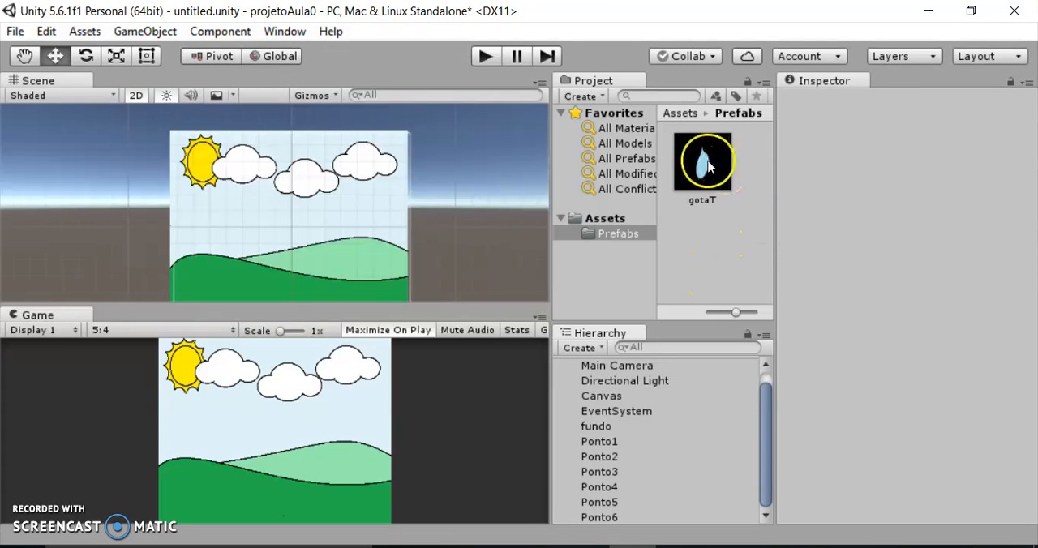
Check the gotaT prefab's transform and set the Z position of Ponto1 through Ponto6 together to 75.
click(693, 183)
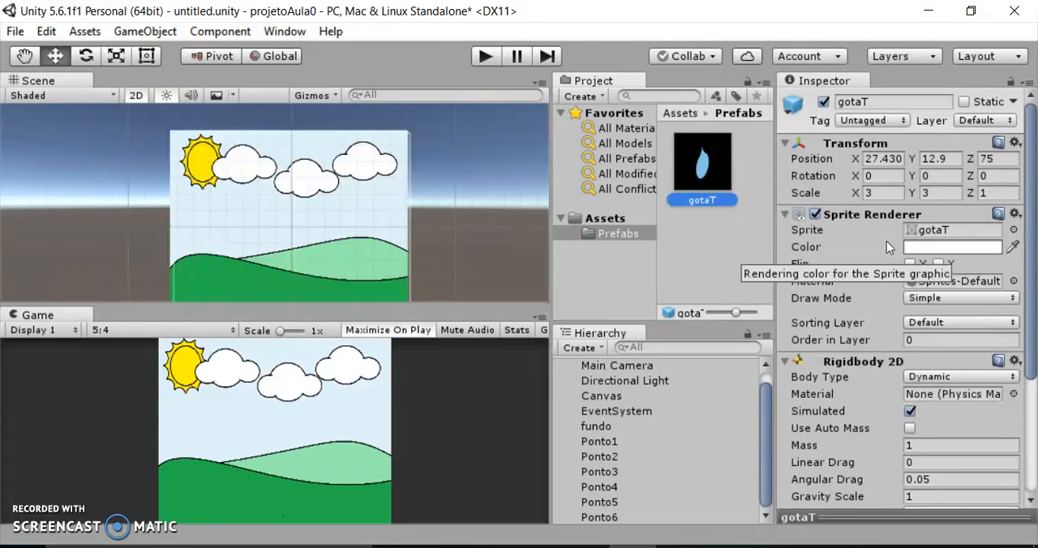
click(604, 441)
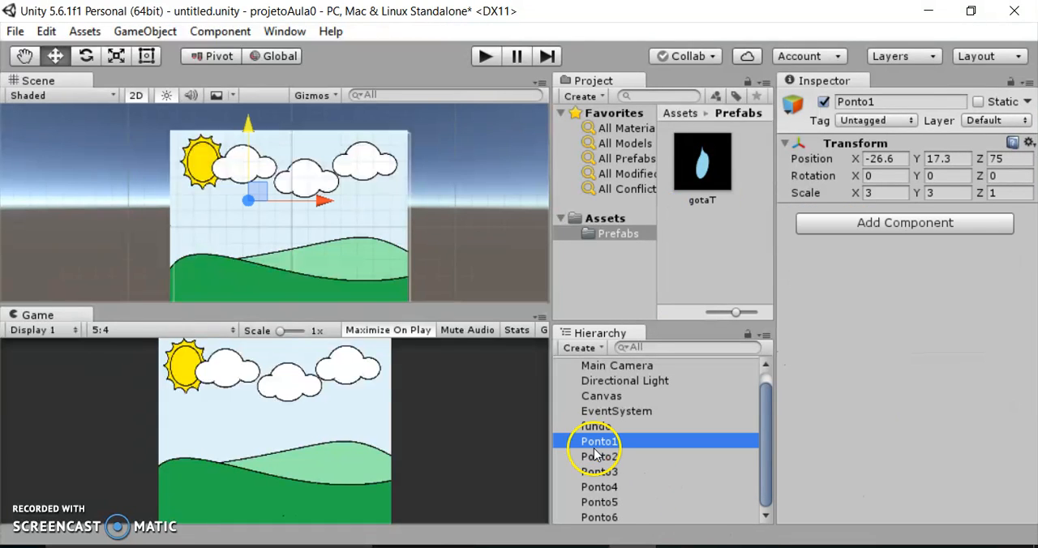
shift+click(613, 520)
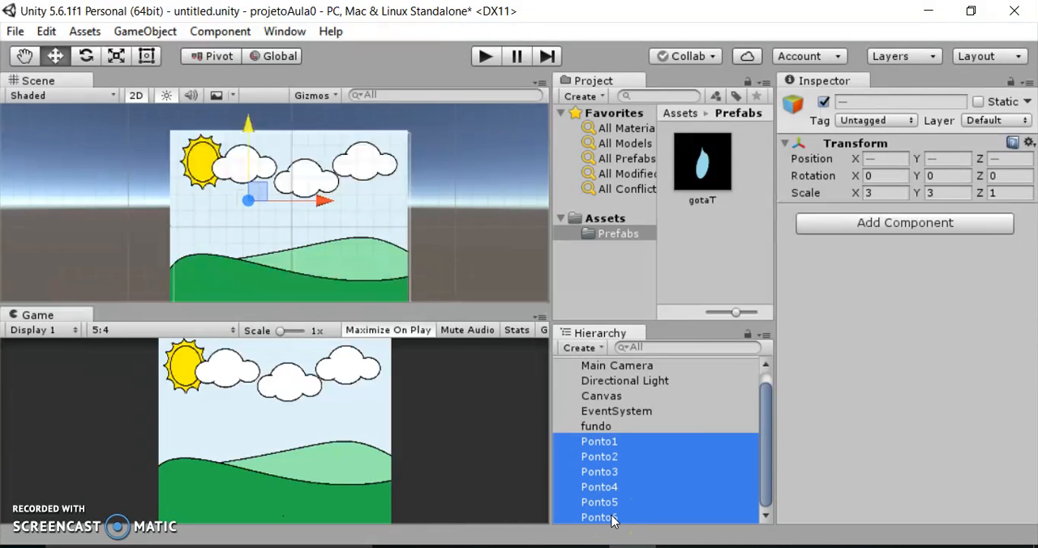
click(1007, 159)
text(75)
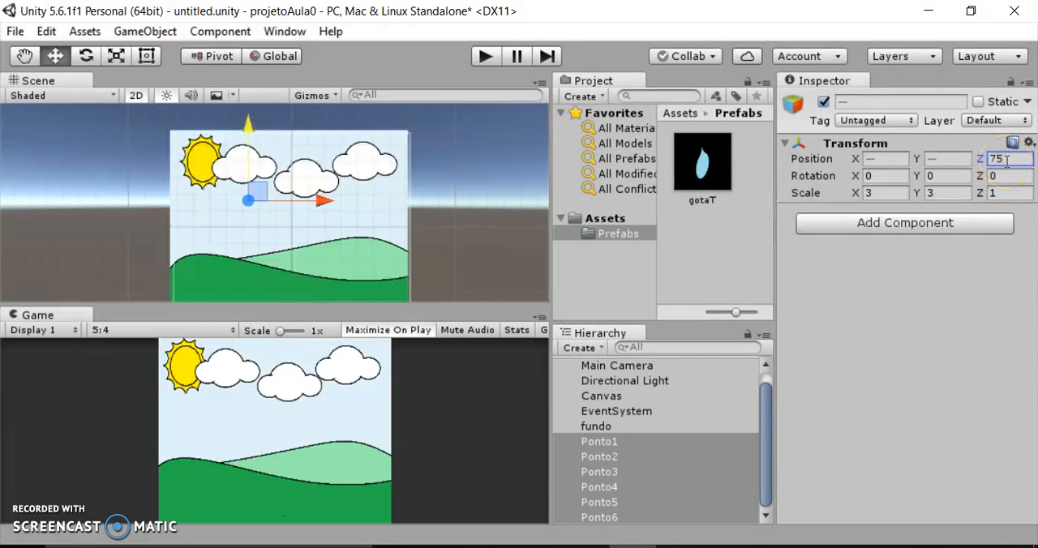
Review the transform positions of Ponto1 through Ponto5 one at a time.
click(741, 397)
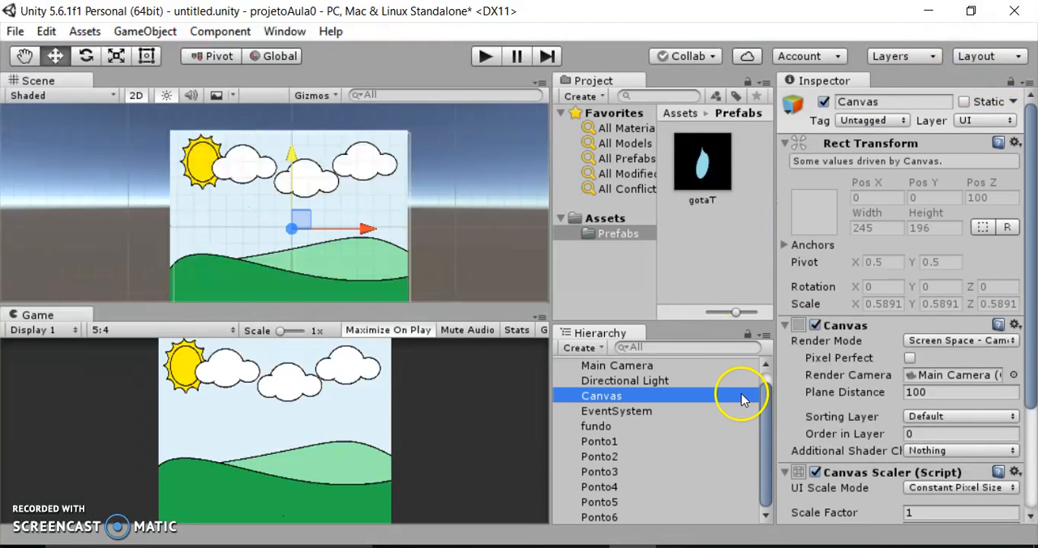
click(607, 444)
click(607, 456)
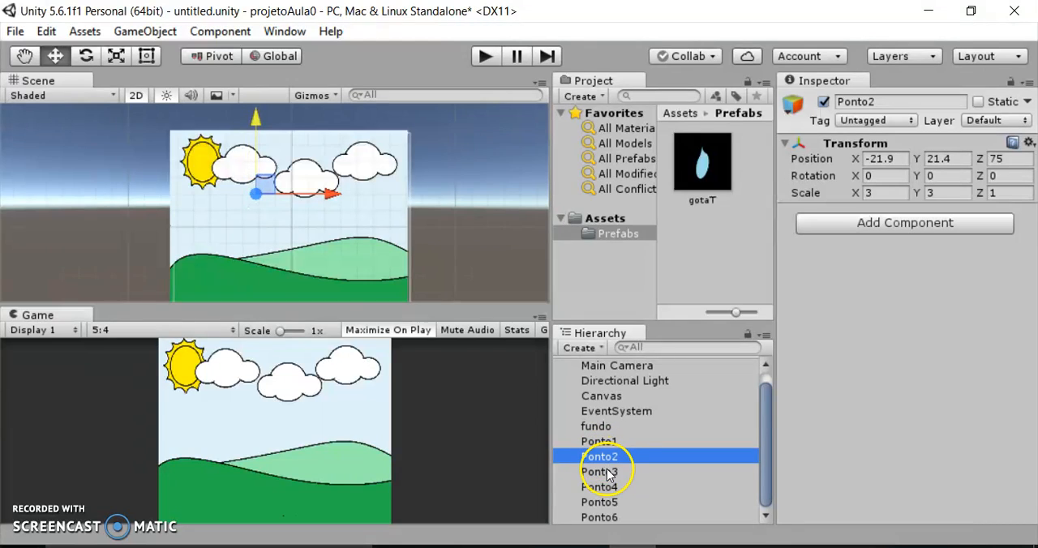
click(608, 472)
click(607, 487)
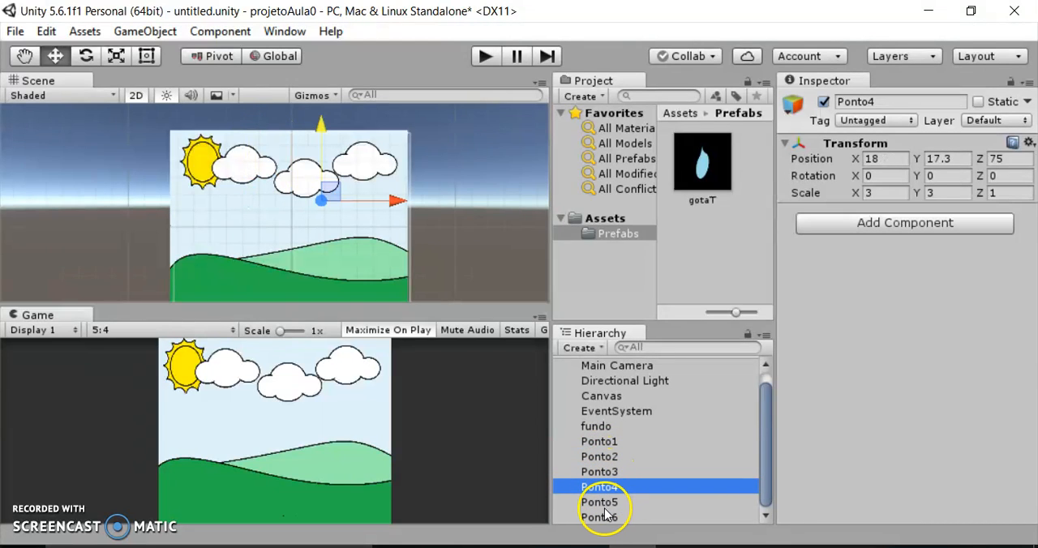
click(606, 504)
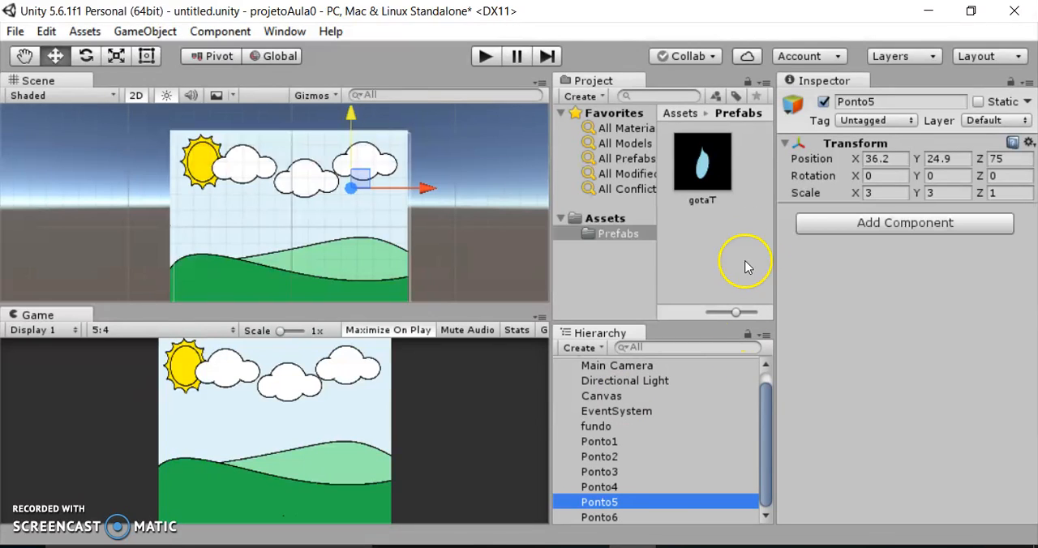
Add a UI Button as a child of the Canvas.
click(614, 397)
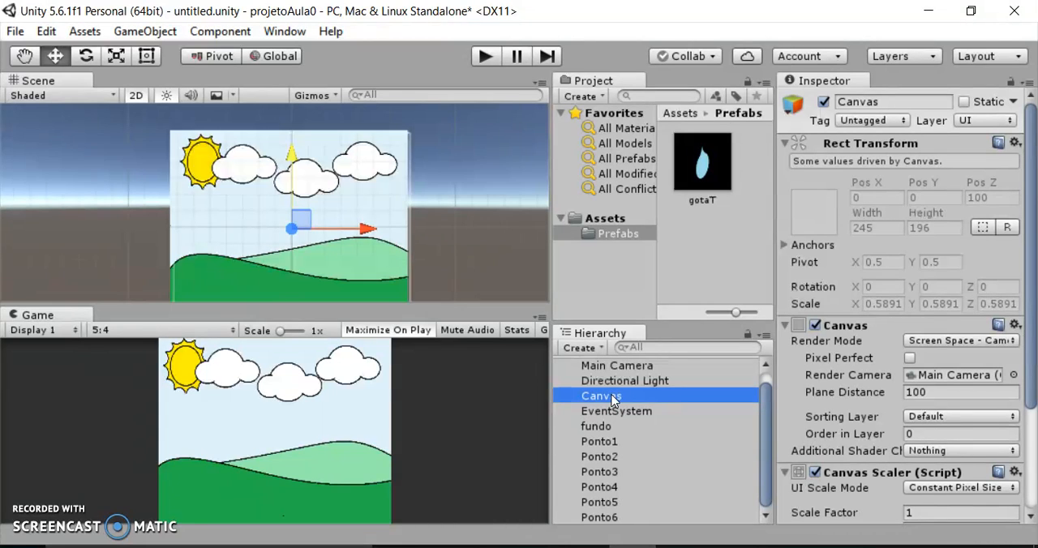
right_click(614, 399)
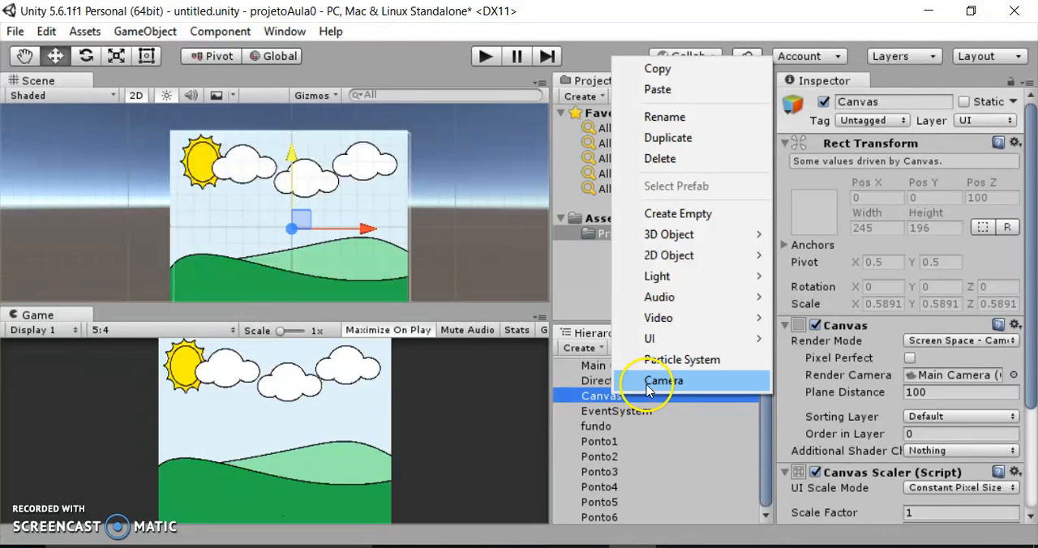
mouse_move(654, 342)
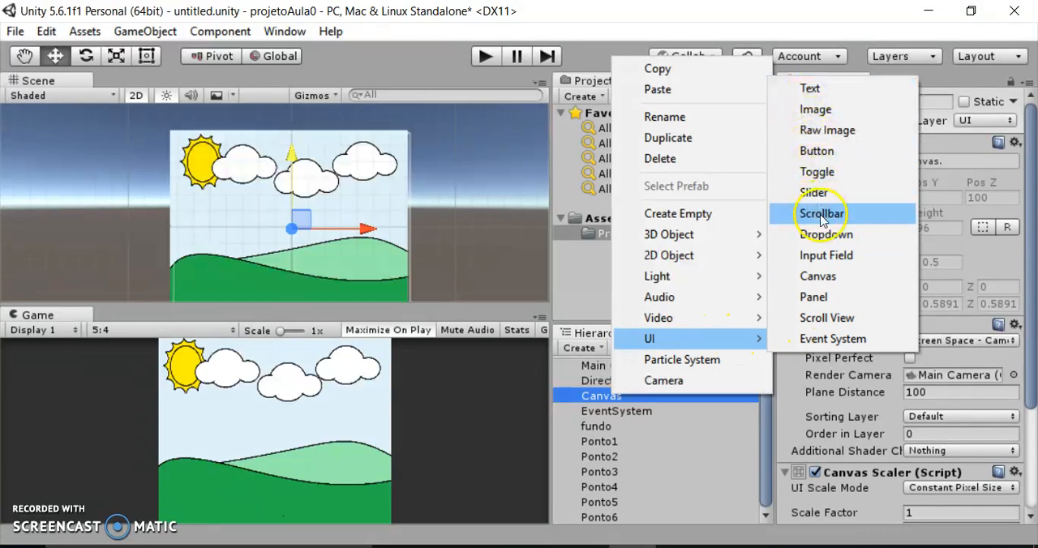
click(815, 154)
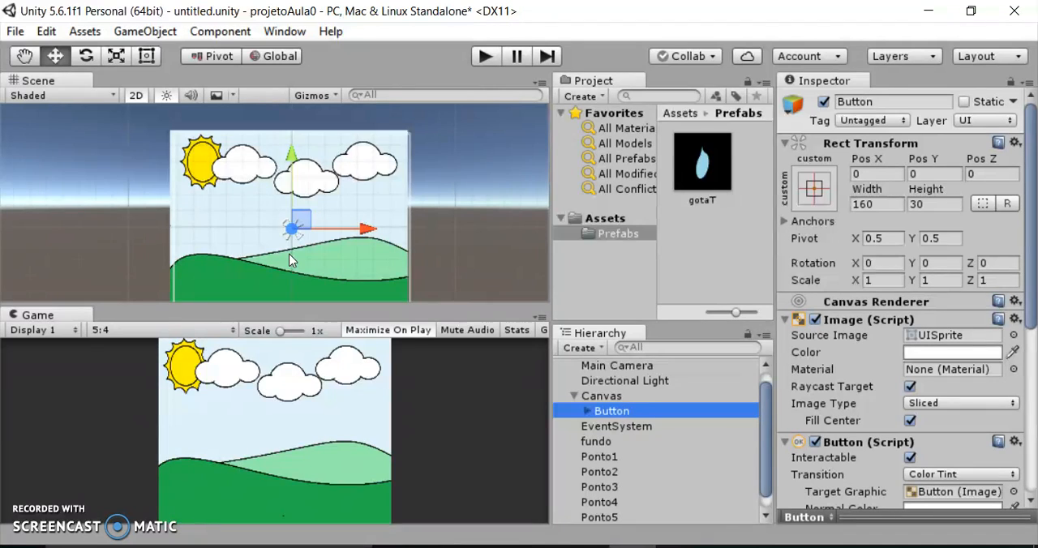
In the 3D scene view, move the button along Z to about -2.6 so it sits in front of the background.
click(133, 103)
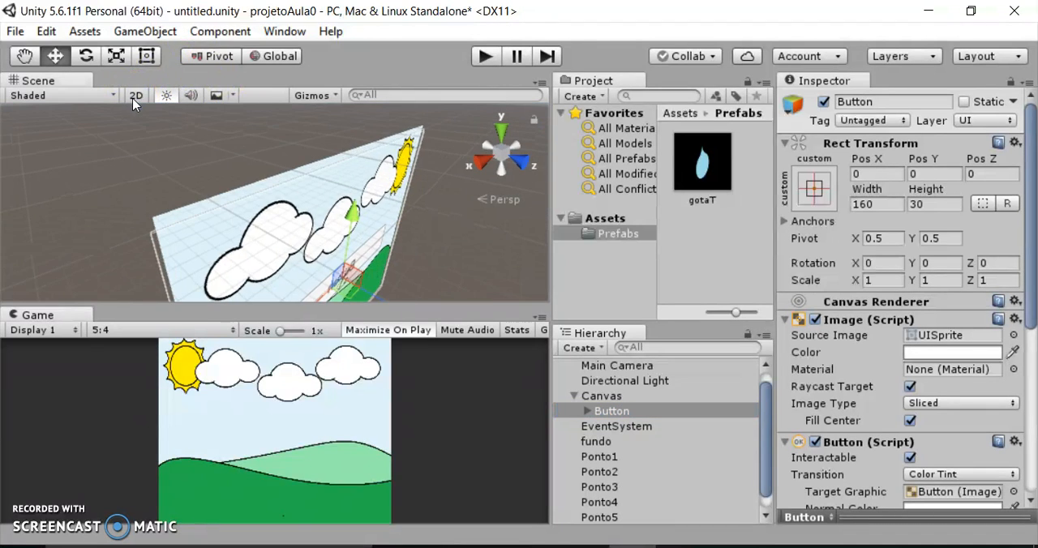
middle_drag(320, 240, 382, 188)
right_drag(327, 206, 422, 248)
middle_drag(217, 215, 234, 235)
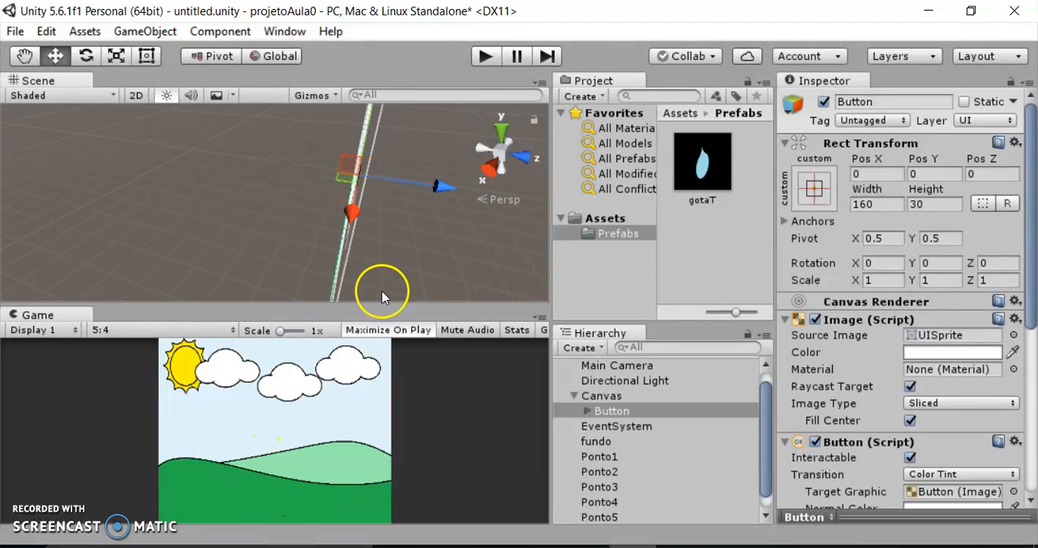
mouse_move(442, 186)
mouse_down()
mouse_move(428, 186)
mouse_move(443, 200)
mouse_move(427, 197)
mouse_up()
mouse_move(439, 202)
mouse_down()
mouse_move(408, 201)
mouse_move(447, 208)
mouse_move(430, 210)
mouse_up()
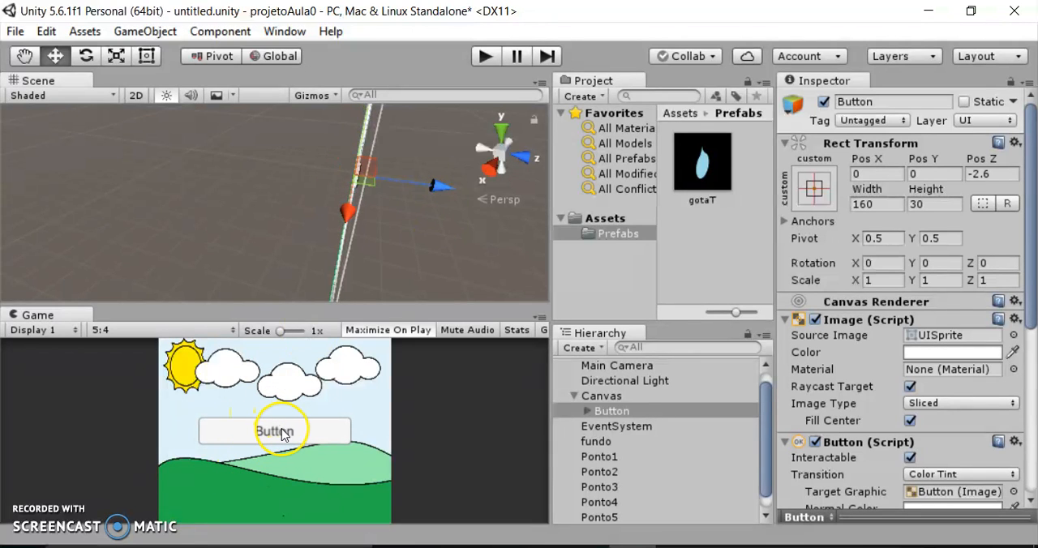
Return the scene to 2D and resize the button with the Rect tool to about 45 wide and 39.5 high.
mouse_move(304, 255)
alt+mouse_down()
mouse_move(406, 273)
mouse_move(296, 256)
alt+mouse_up()
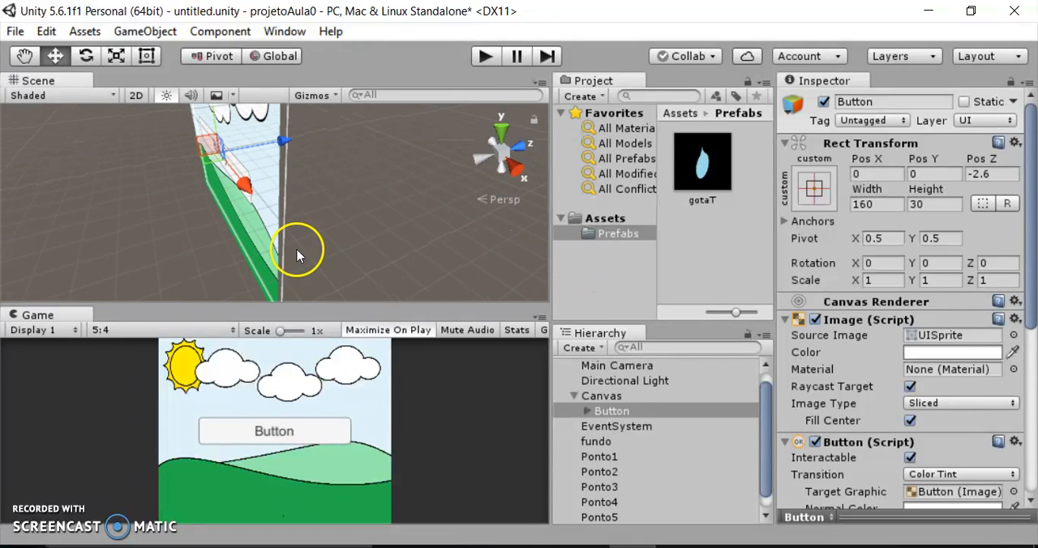
click(134, 94)
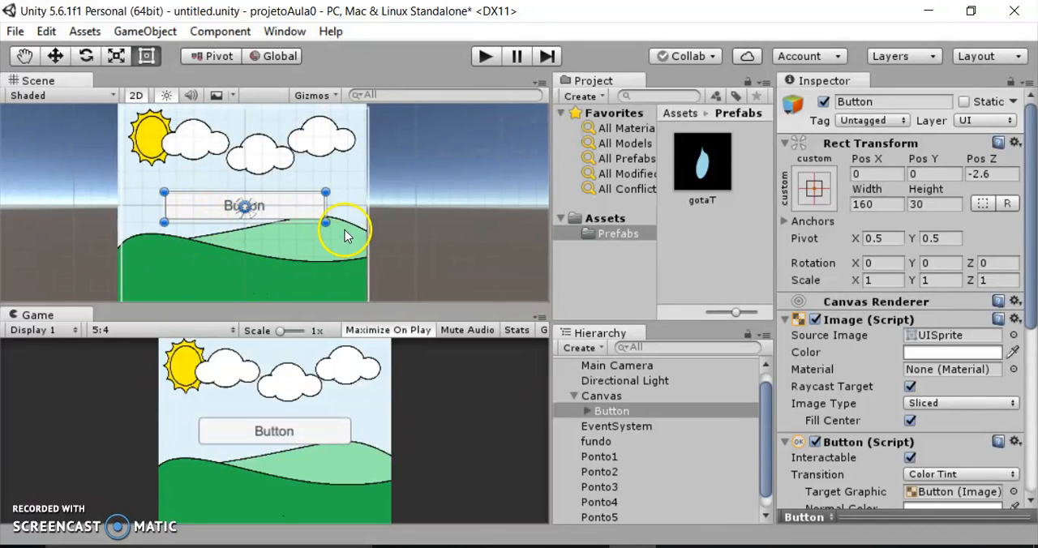
drag(325, 206, 190, 233)
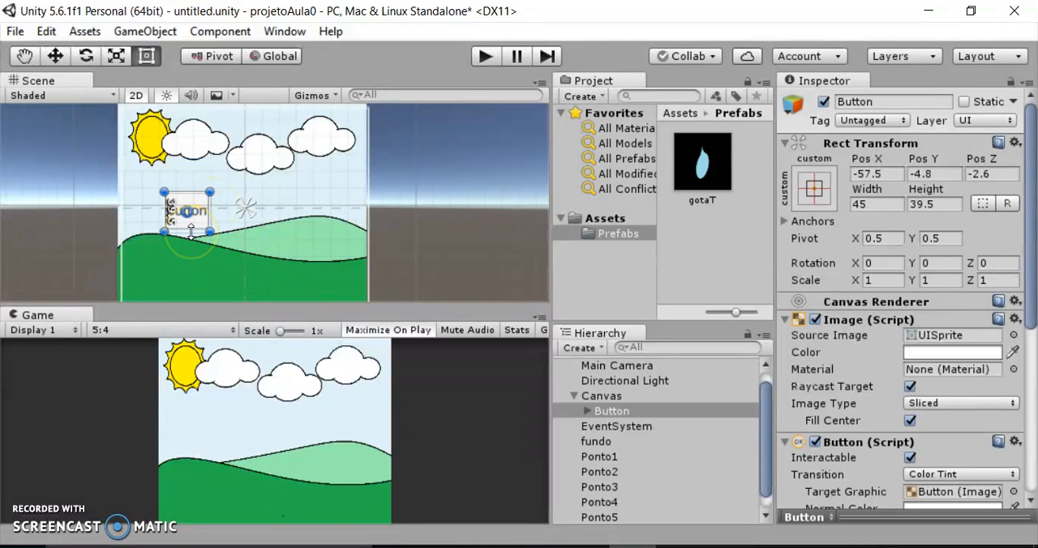
Move the button to the background's lower left, at about X -71.8 and Y -61.8.
click(55, 56)
drag(187, 142, 183, 196)
drag(255, 273, 240, 270)
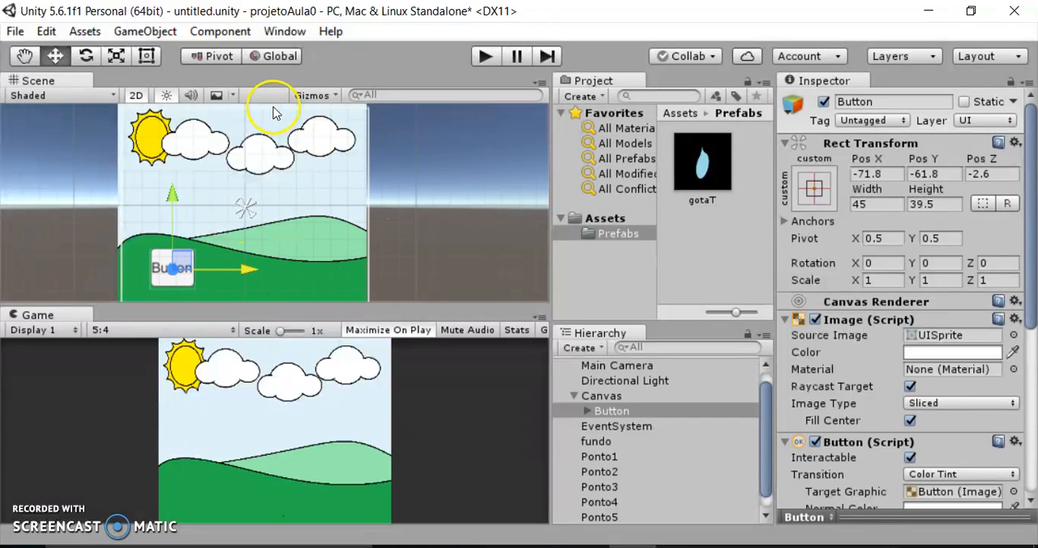
In the 3D scene view, move the button to about Z -40 and X -60, and test its placement in Play mode.
click(135, 95)
drag(276, 193, 259, 198)
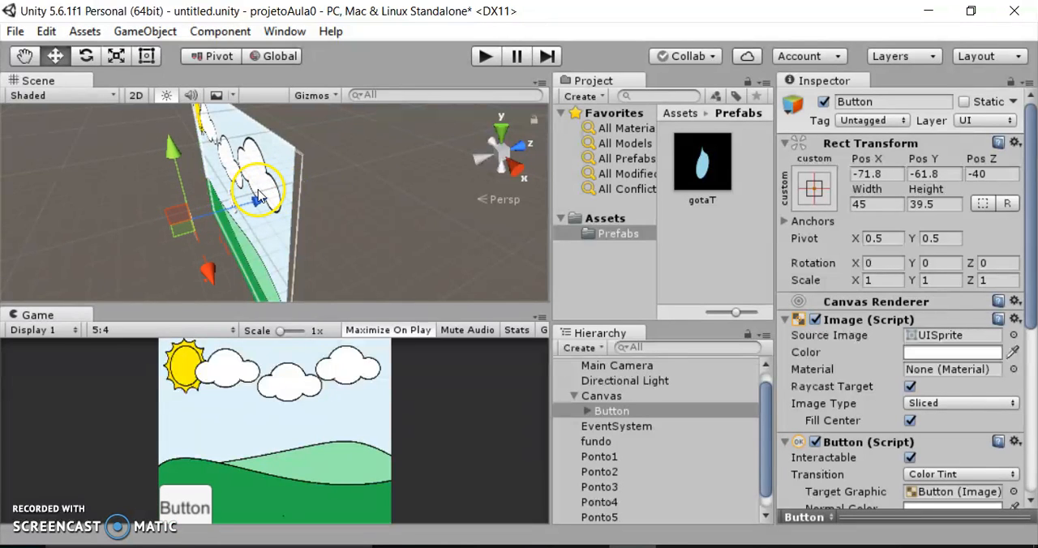
drag(204, 273, 209, 279)
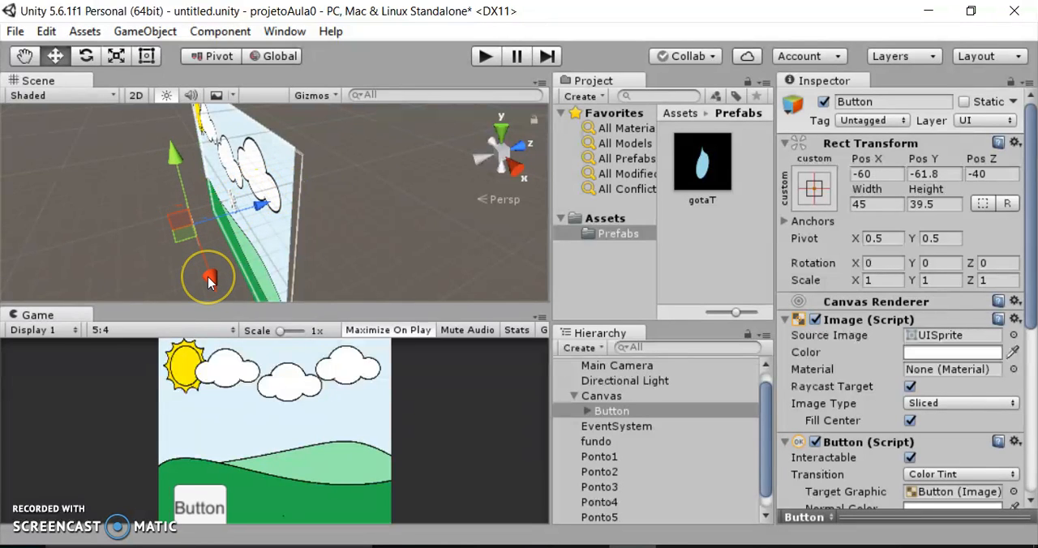
click(486, 57)
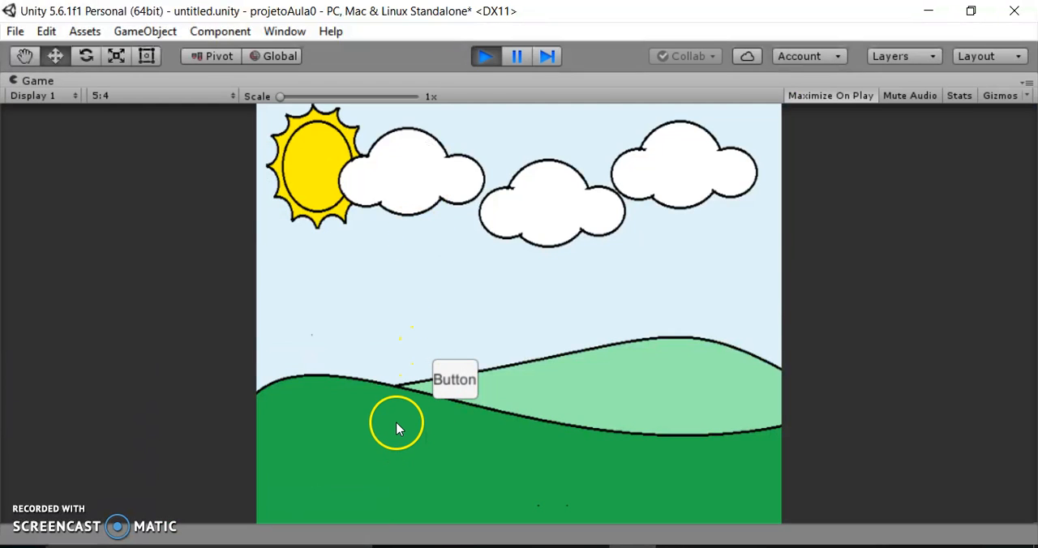
click(484, 57)
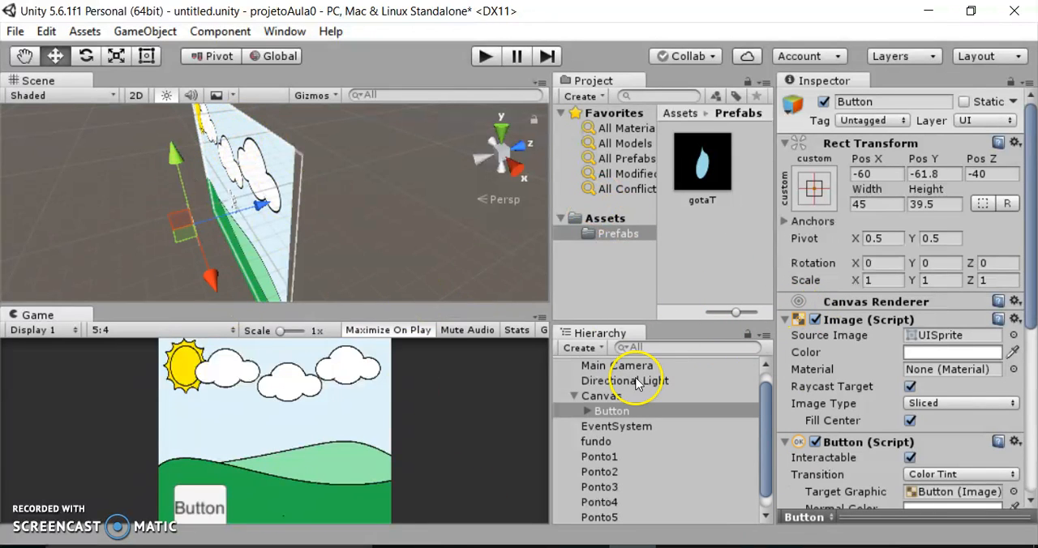
Set the Canvas Scaler's UI Scale Mode to Scale With Screen Size and test the result in Play mode.
click(602, 397)
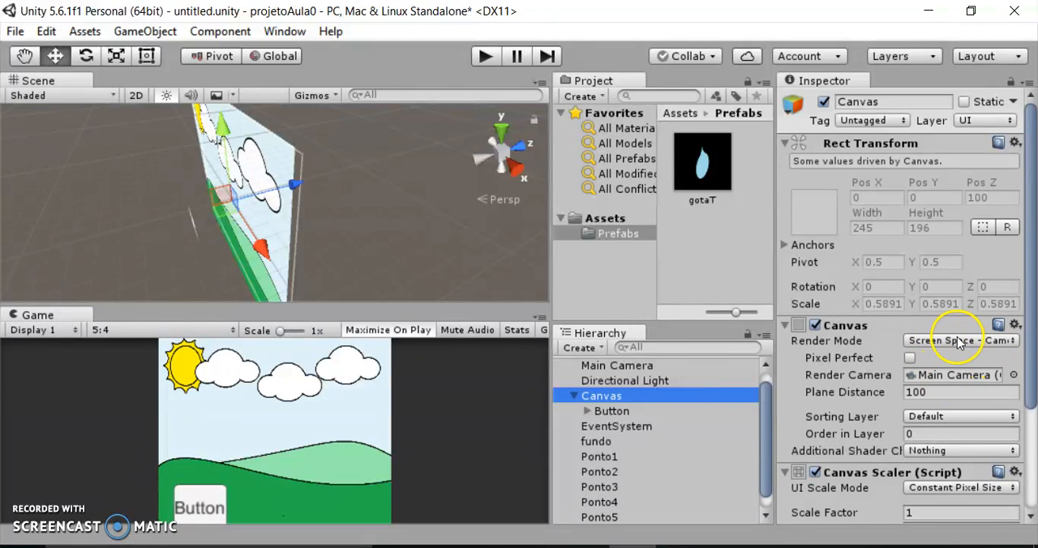
scroll(969, 388, down, 3)
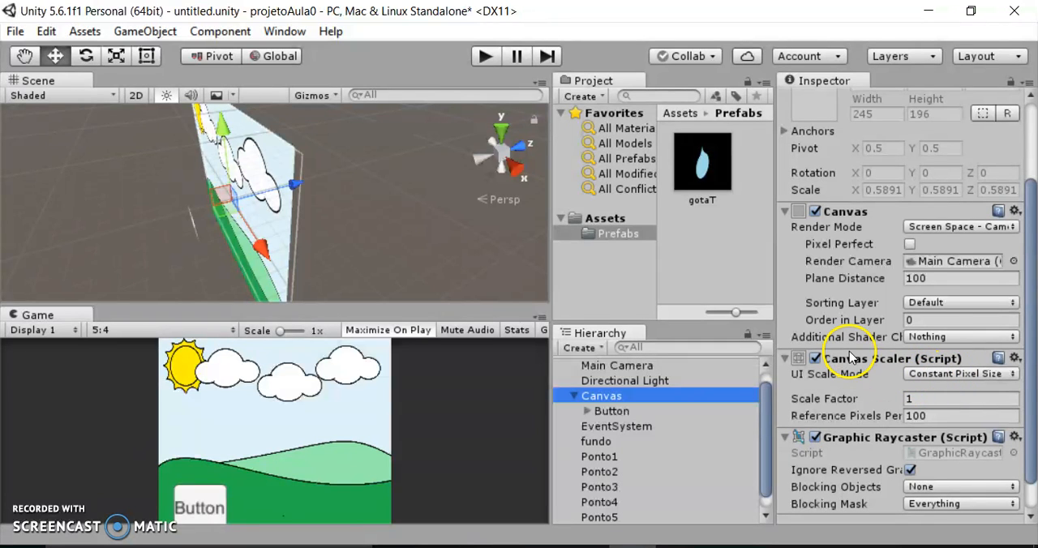
click(962, 376)
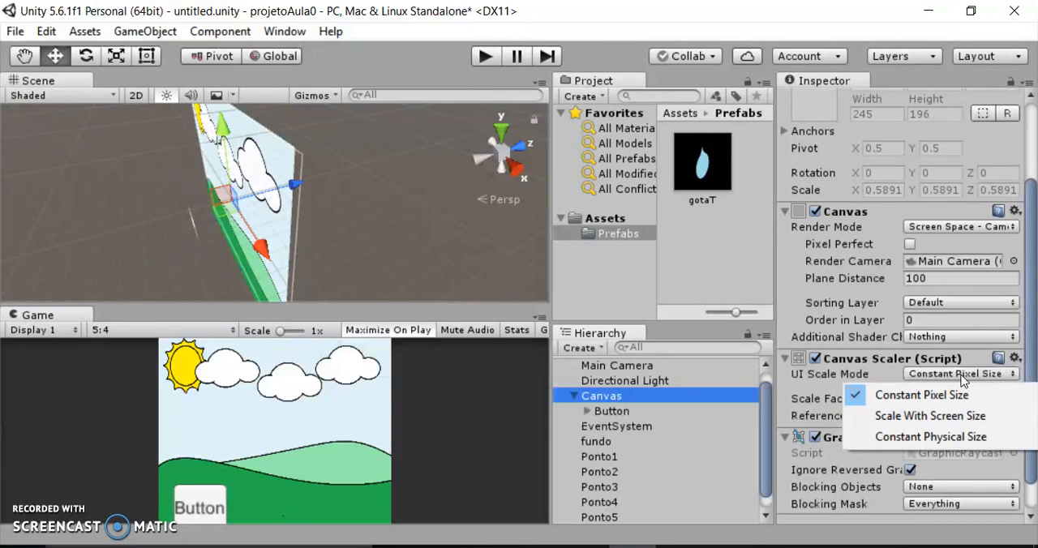
click(941, 417)
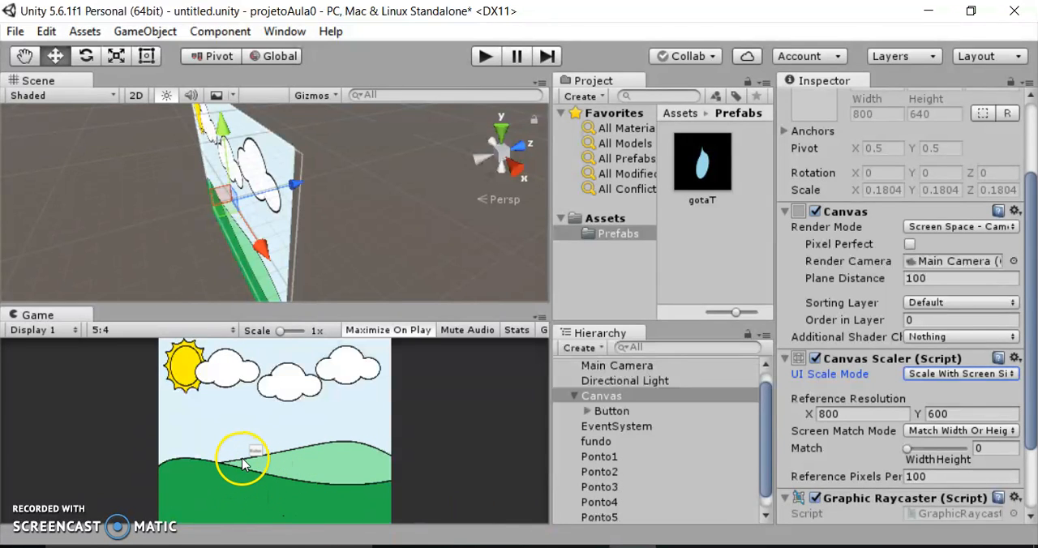
click(485, 55)
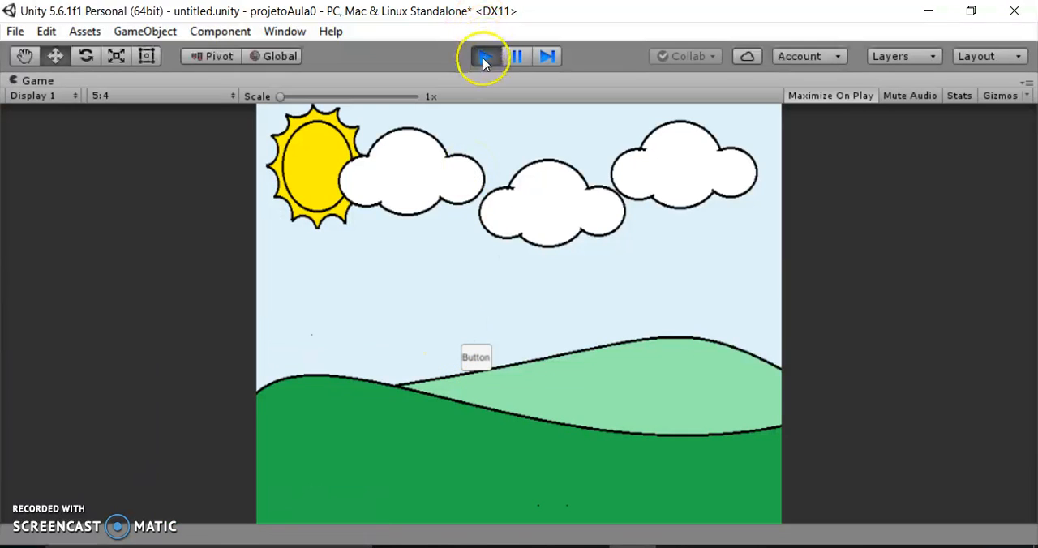
click(485, 57)
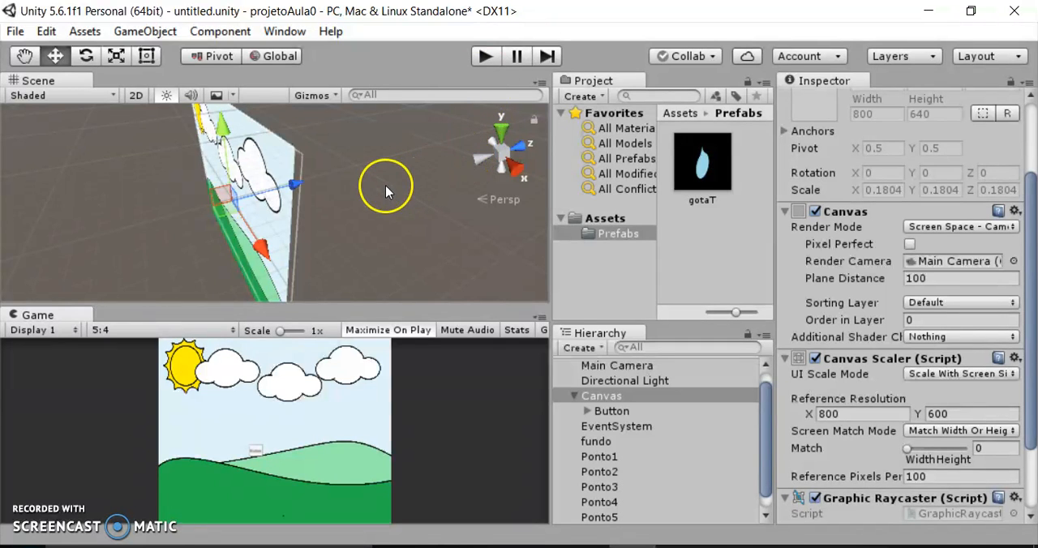
In the 2D scene view, move the button down and left onto the dark green hill.
click(135, 95)
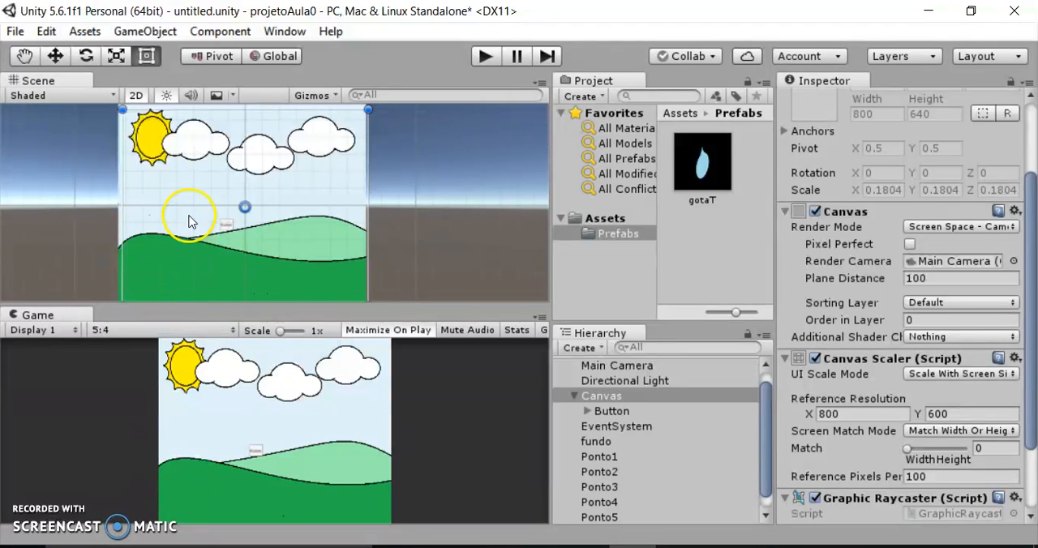
click(55, 55)
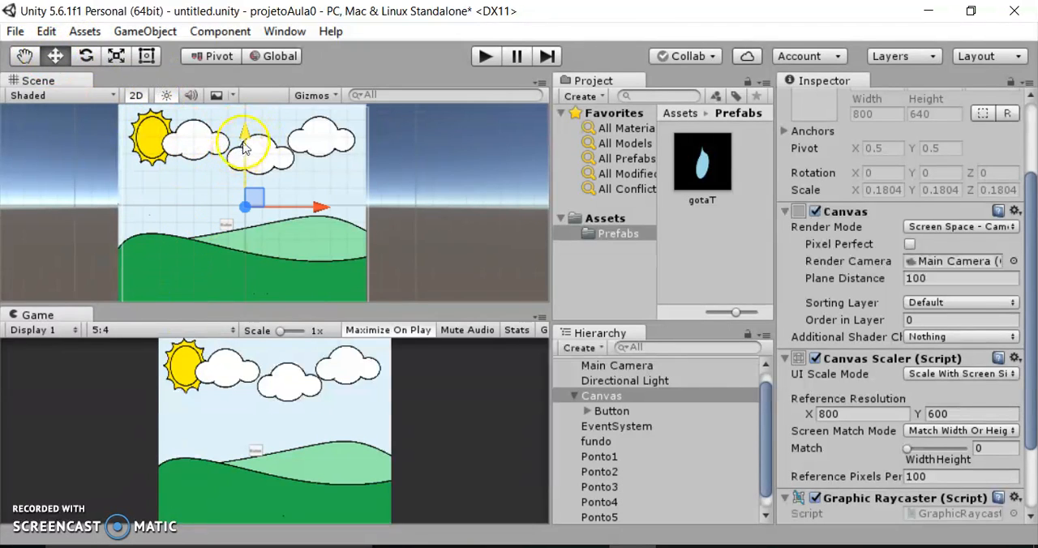
click(607, 412)
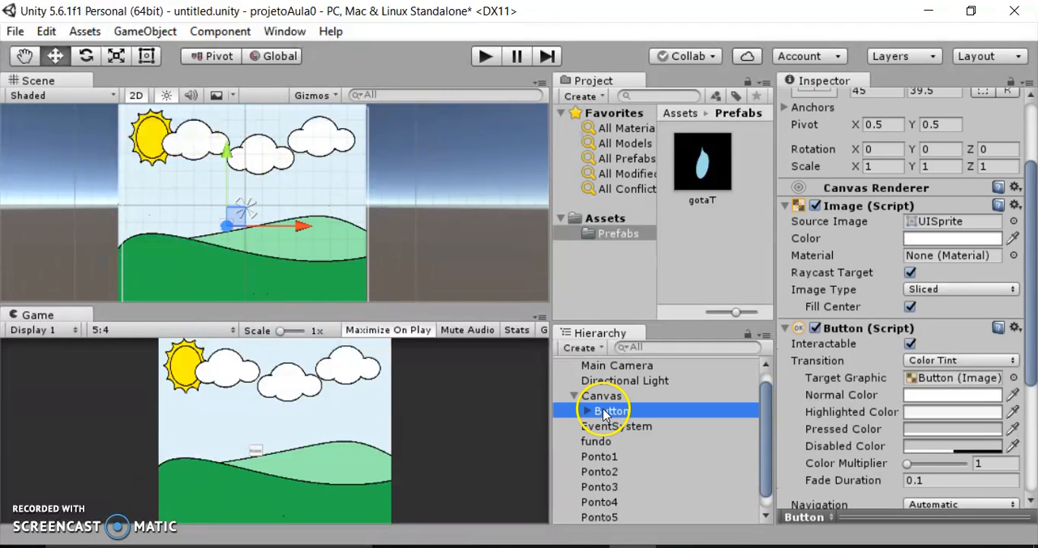
drag(226, 151, 220, 185)
drag(307, 275, 259, 247)
drag(186, 203, 243, 259)
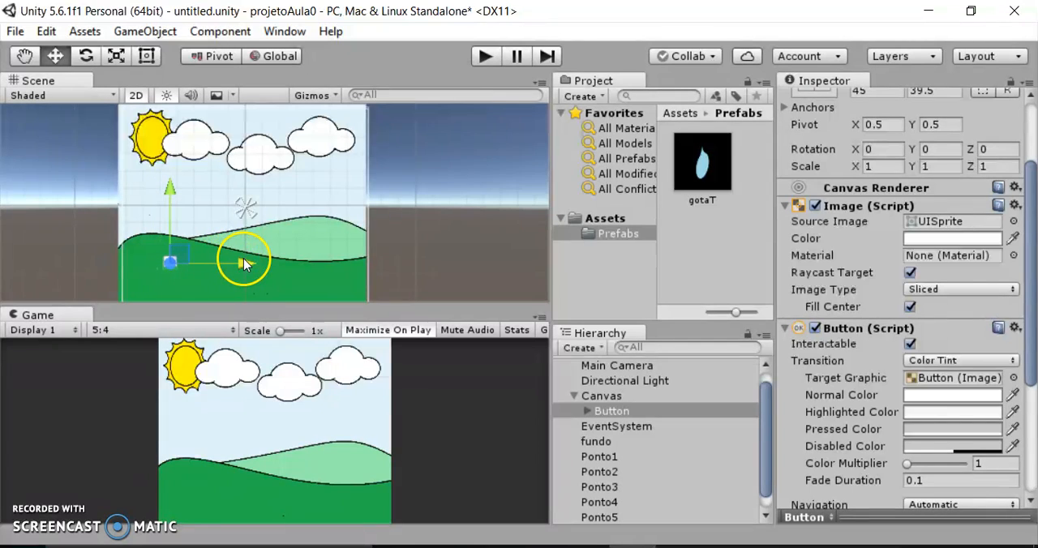
In the 3D scene view, pull the button forward along Z in front of the background and adjust its height.
click(134, 95)
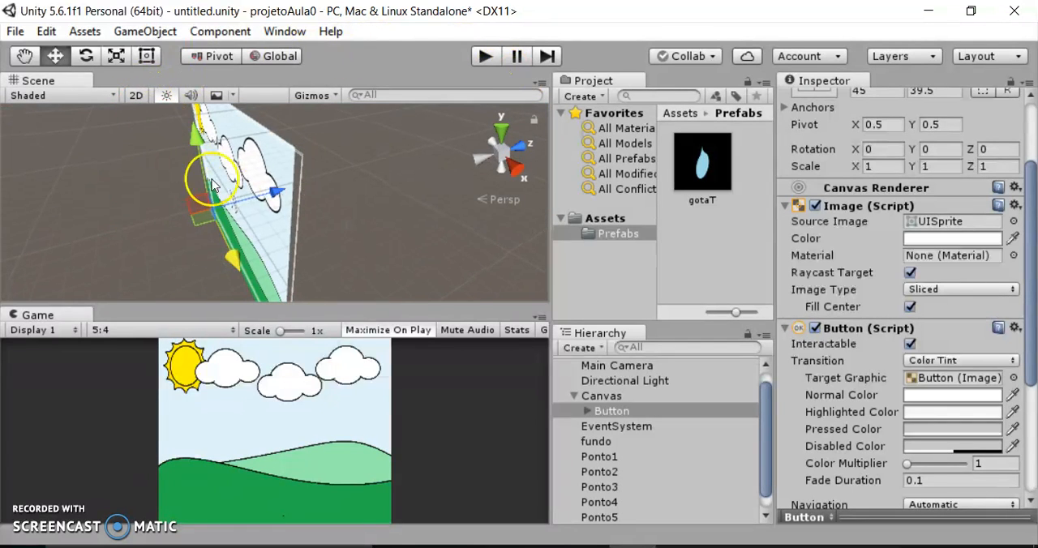
drag(271, 193, 260, 196)
drag(177, 142, 200, 180)
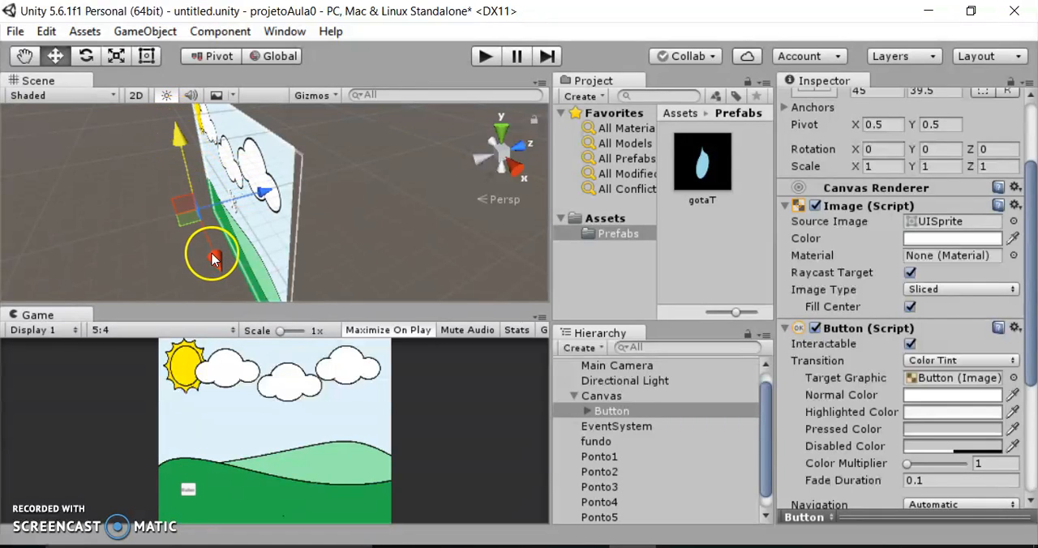
Nudge the button slightly along the positive X axis in the 3D scene view and test its placement in Play mode.
drag(215, 258, 218, 259)
click(486, 61)
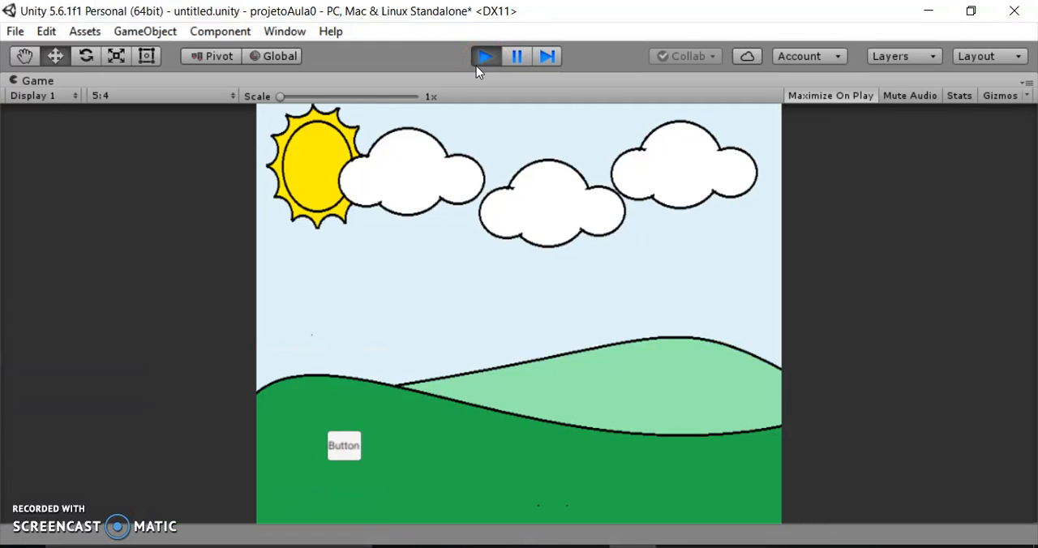
click(482, 58)
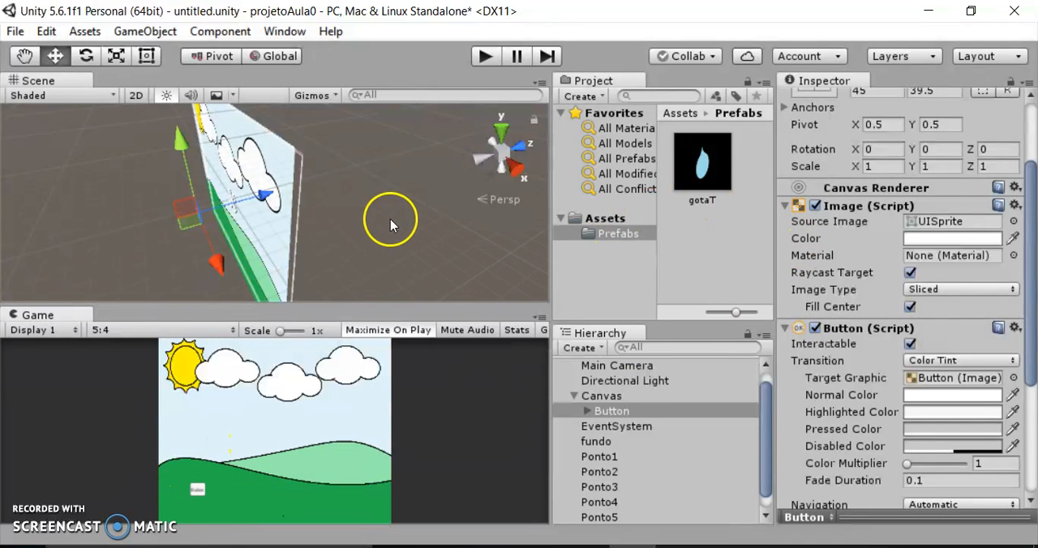
In the 2D scene view, enlarge the button freehand from its upper-right corner to about 73 by 74.
click(136, 94)
scroll(199, 258, up, 5)
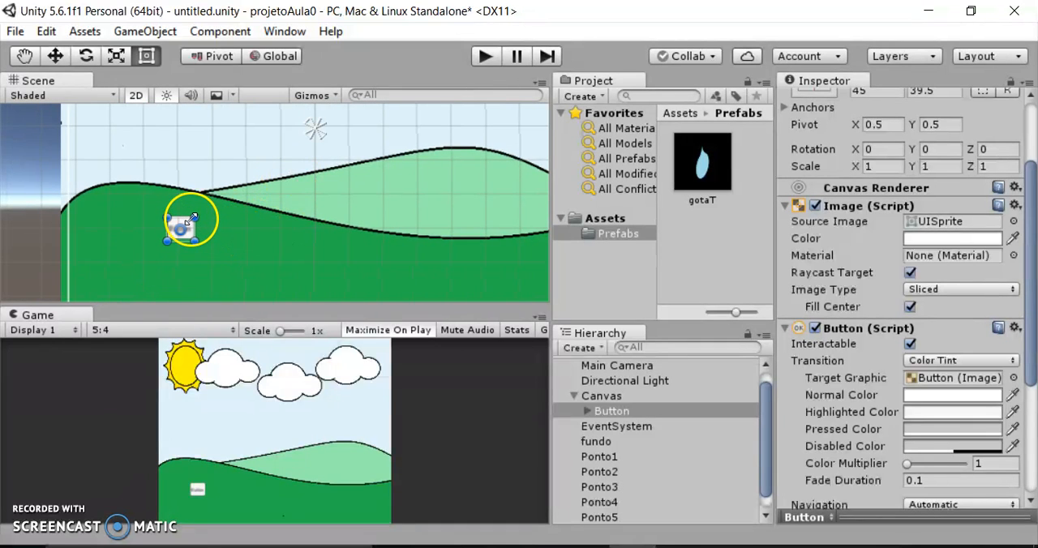
drag(195, 217, 214, 197)
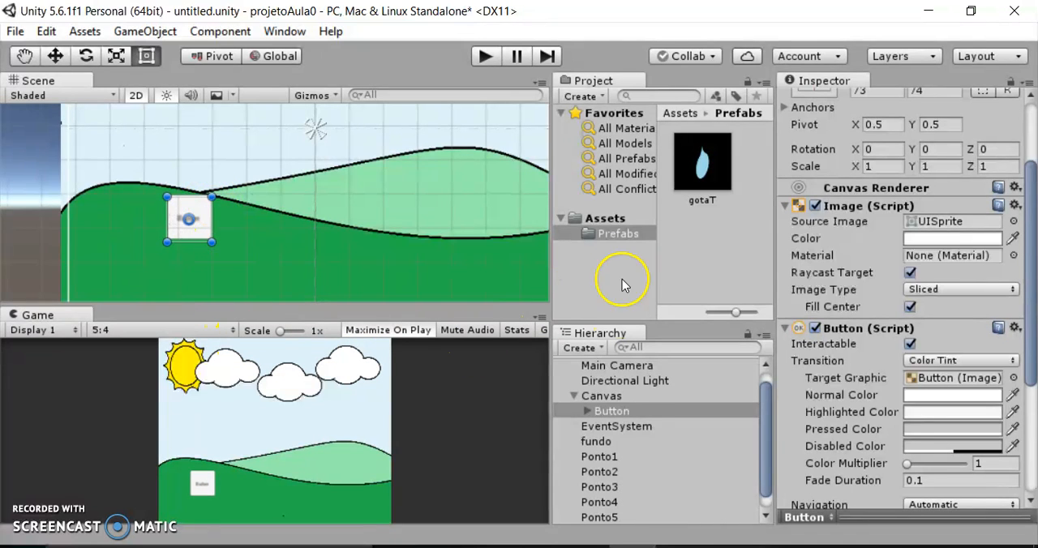
Set the button's width and height both to 80.
click(612, 412)
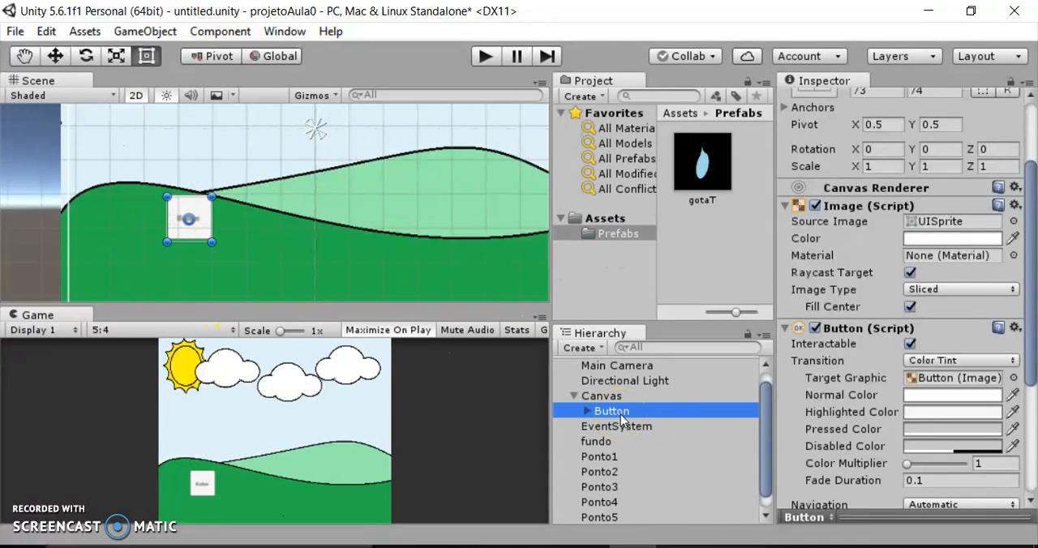
scroll(797, 320, up, 3)
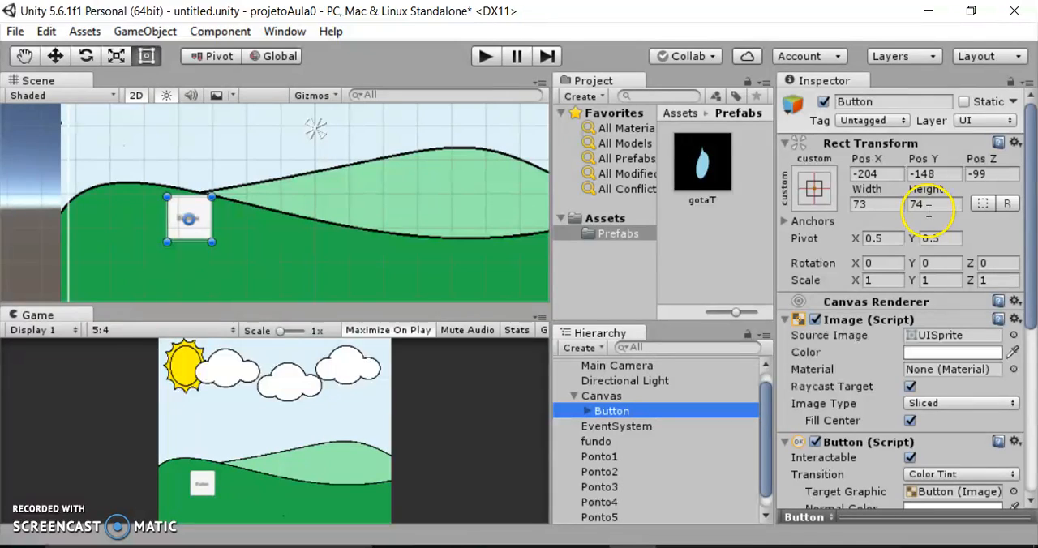
click(874, 209)
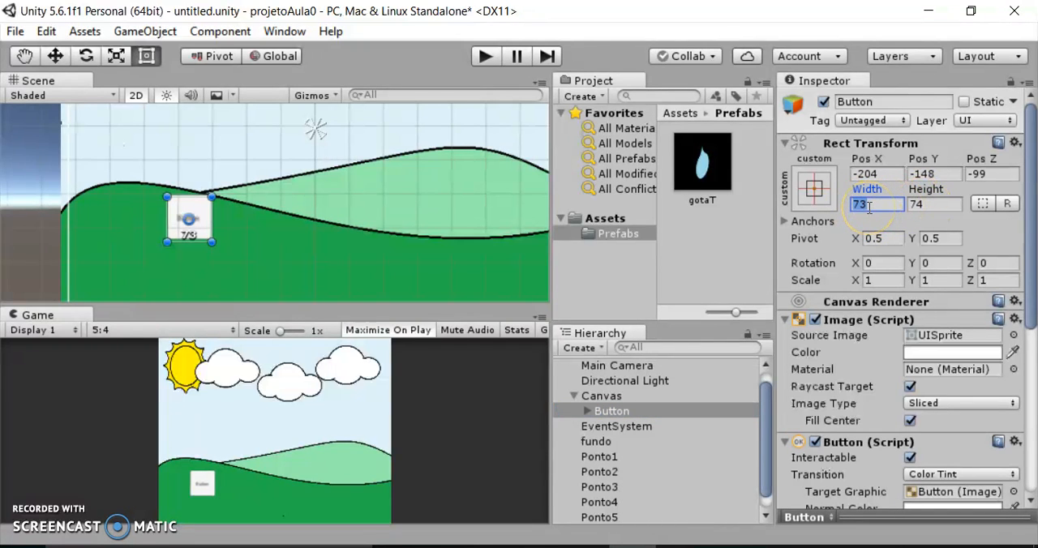
text(80)
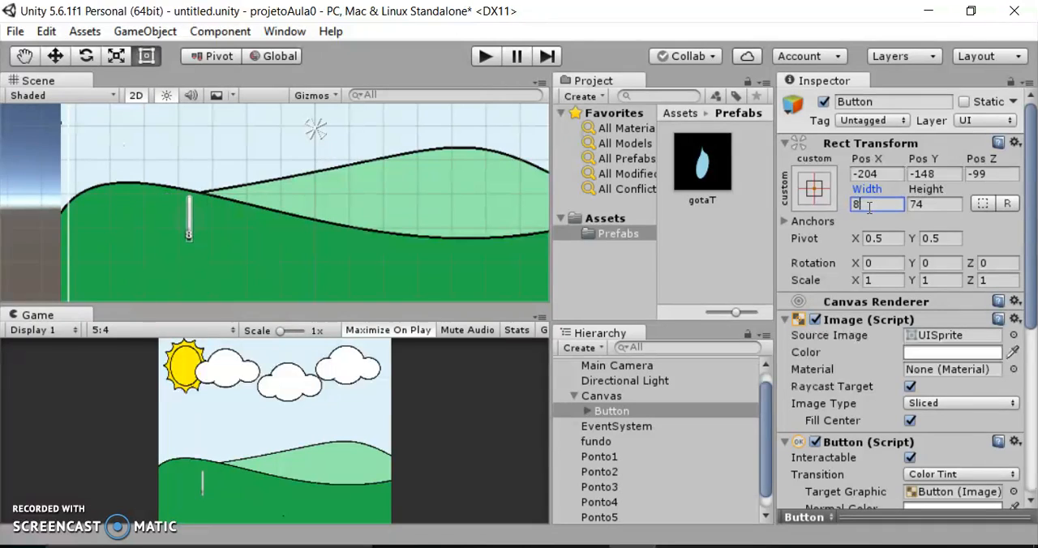
click(929, 205)
text(80)
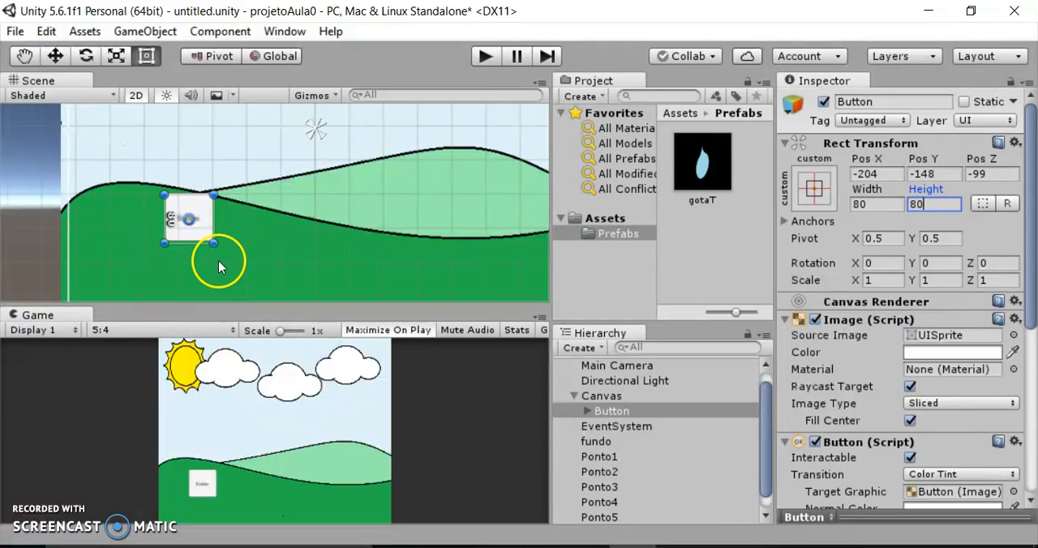
click(232, 226)
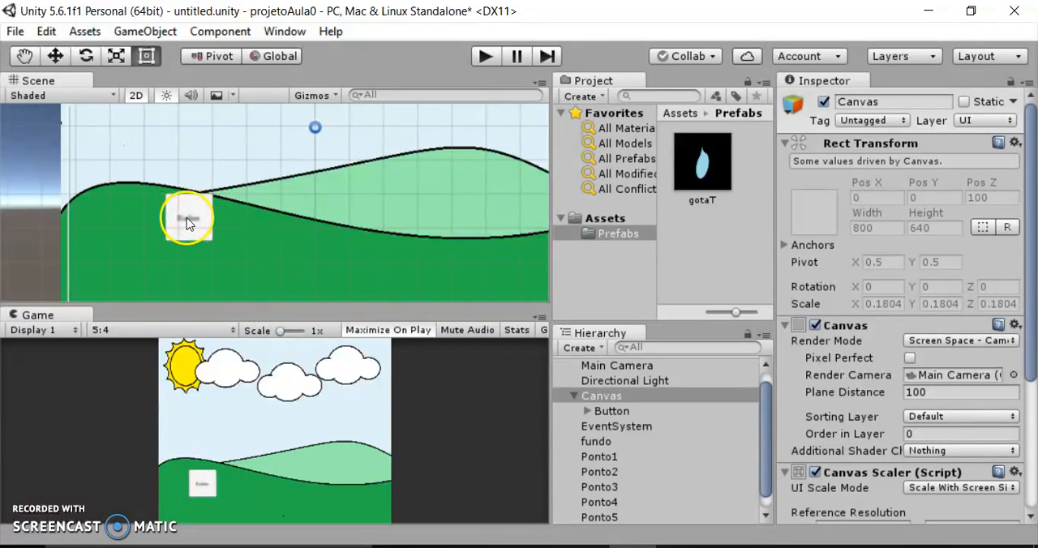
Change the label of the button's child Text object to "Sol".
click(598, 413)
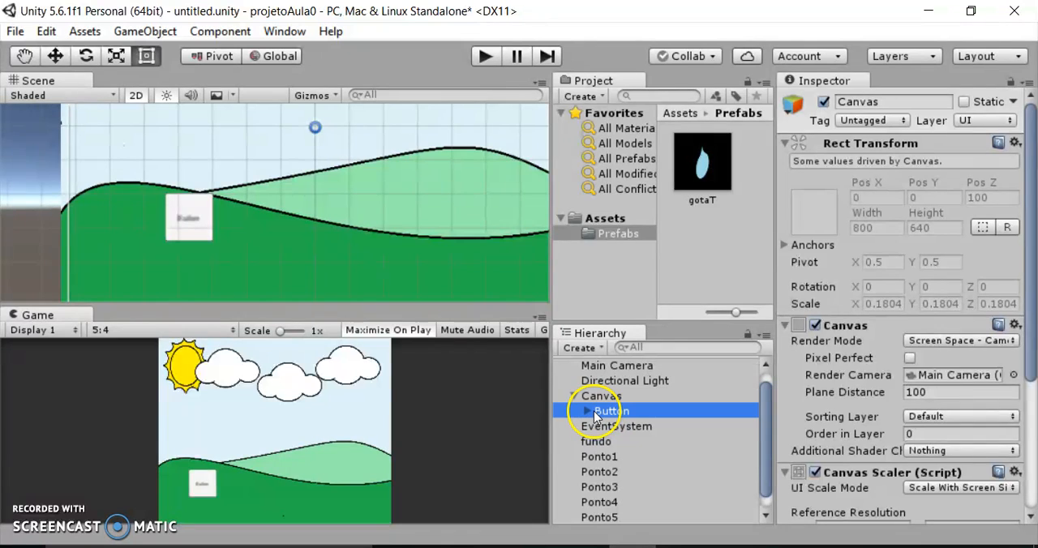
click(587, 411)
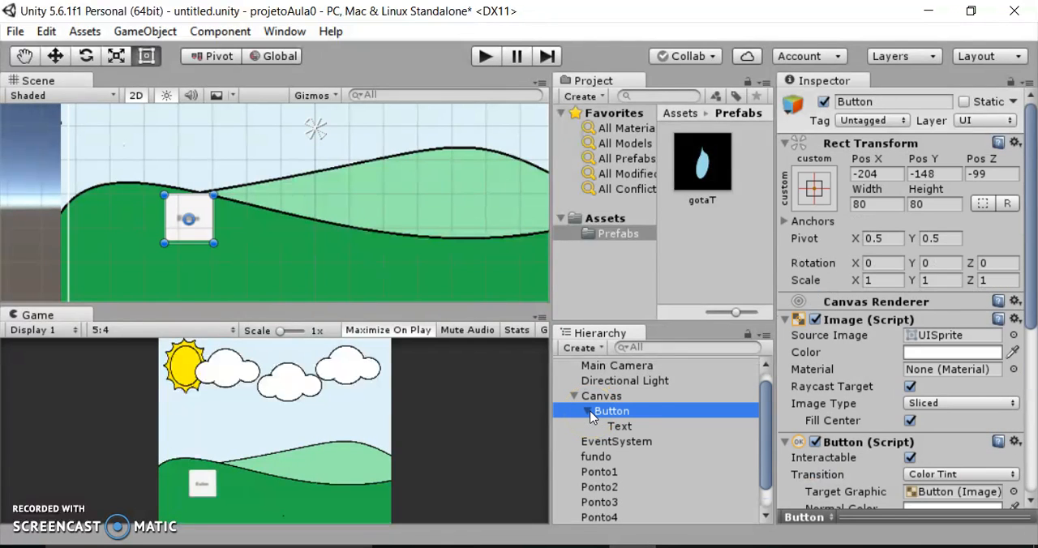
click(619, 426)
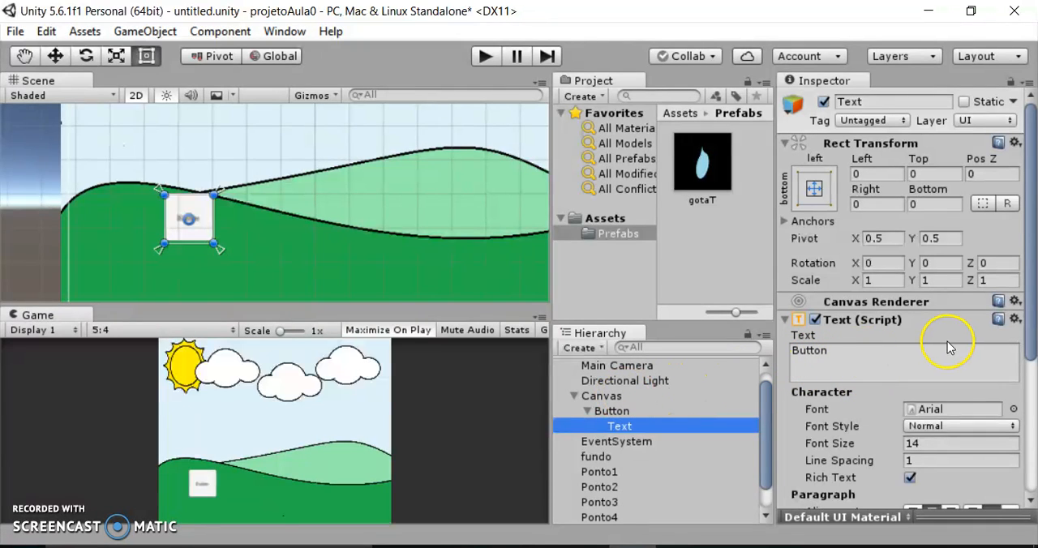
drag(869, 348, 771, 343)
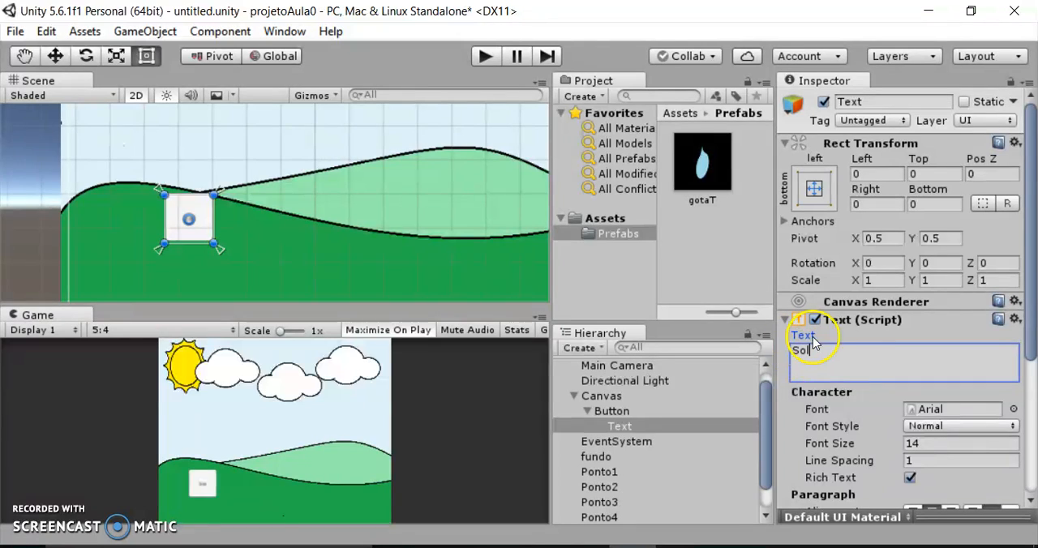
Try font sizes 18 and 16 for the button's "Sol" label.
click(962, 448)
text(18)
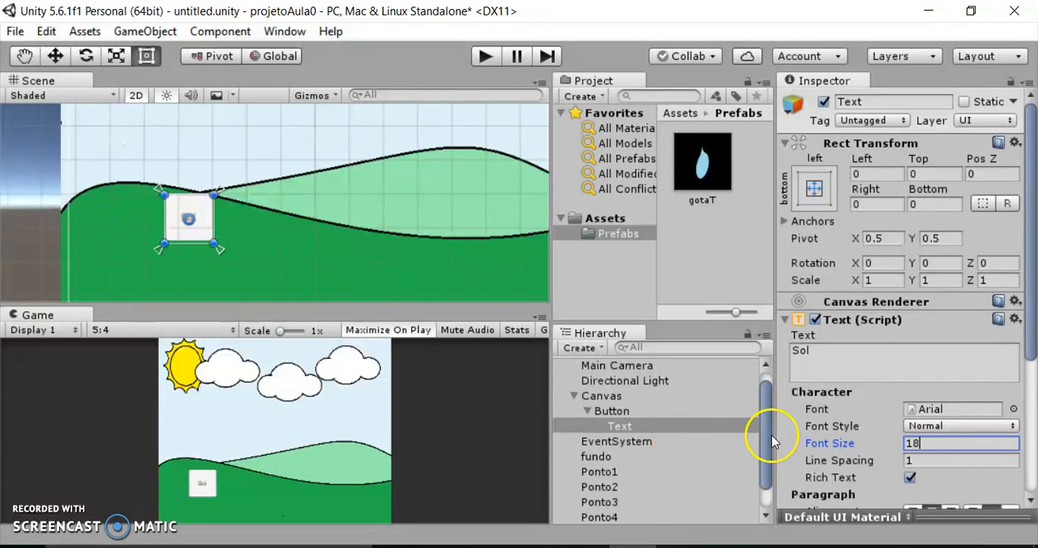
key(BackSpace)
text(6)
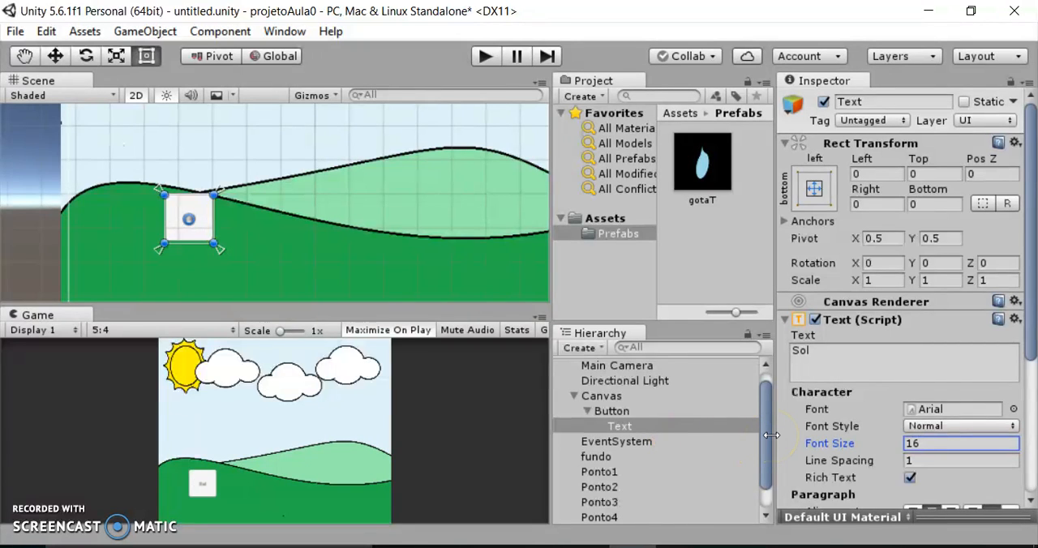
click(202, 227)
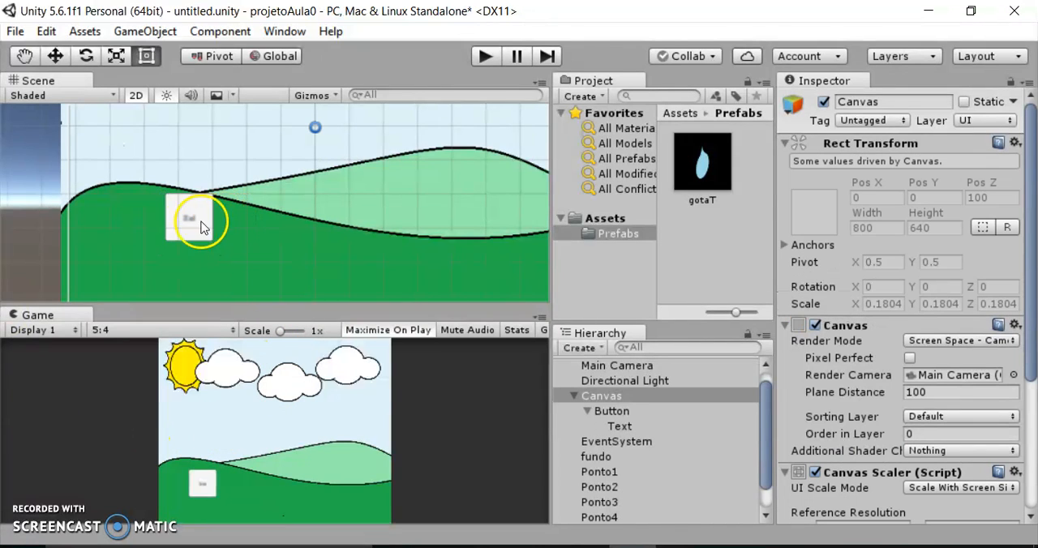
Set the font size of the button's Text object to 22.
click(630, 430)
click(932, 442)
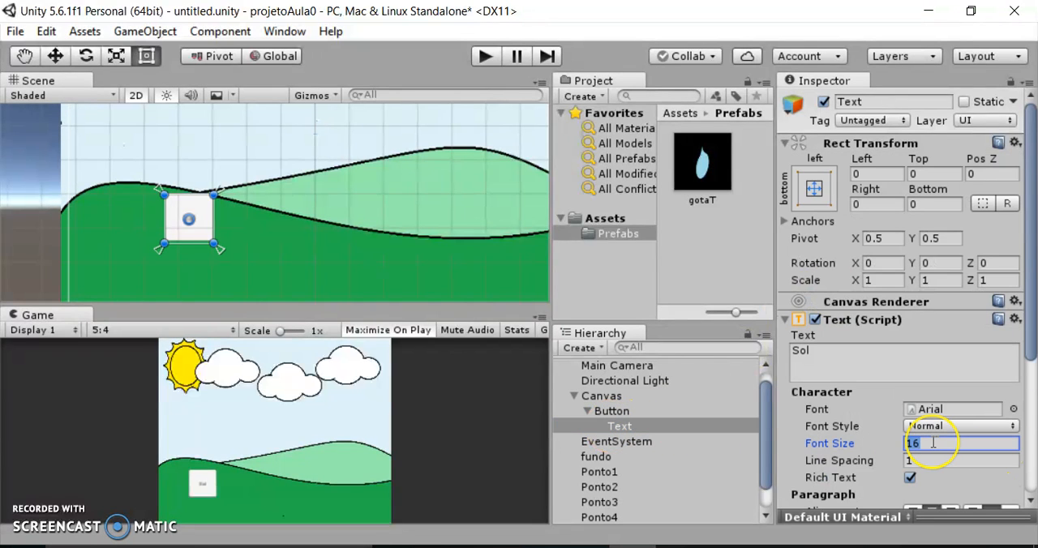
text(22)
key(BackSpace)
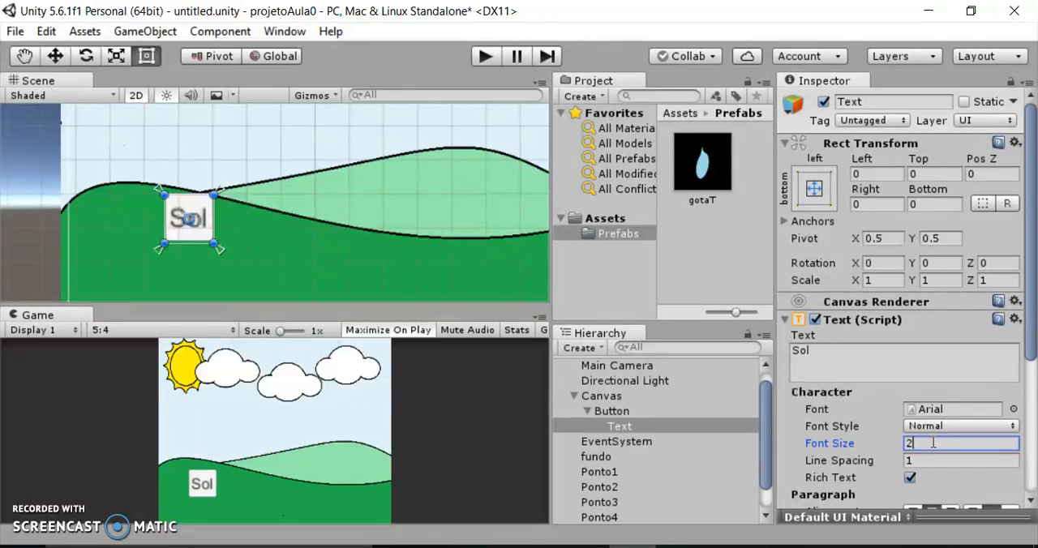
text(2)
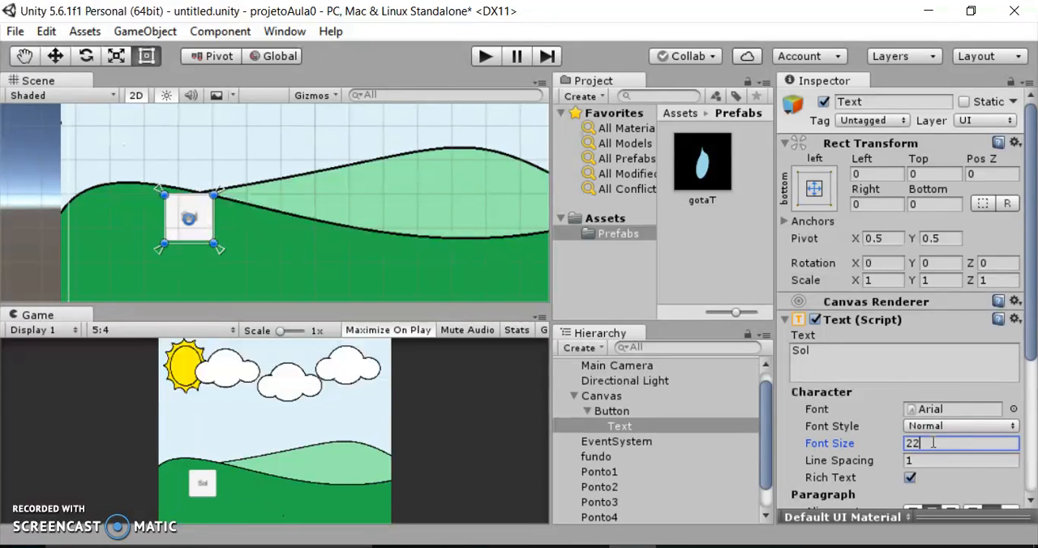
Set both the Horizontal Overflow and Vertical Overflow of the button's text to Overflow.
scroll(942, 487, down, 5)
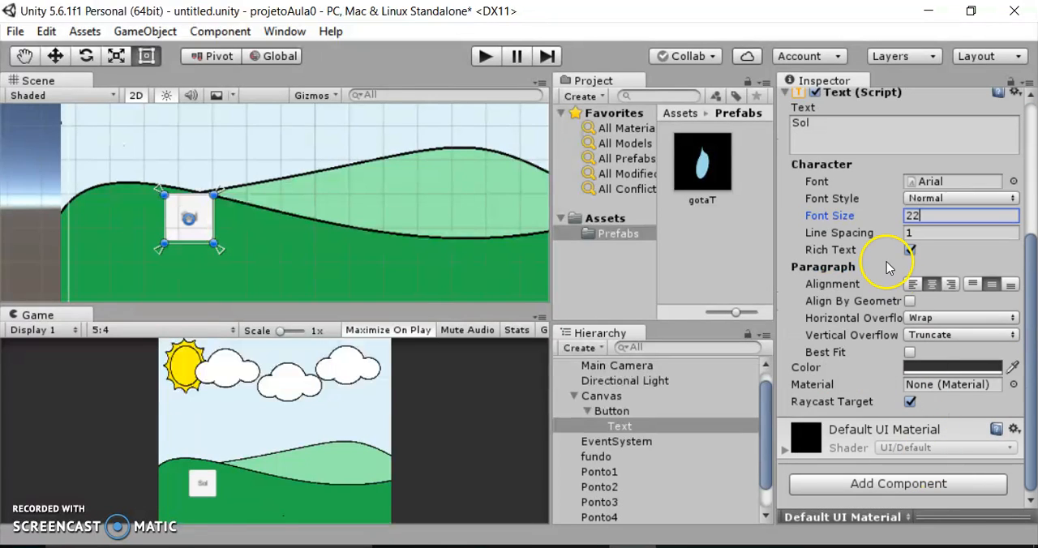
click(959, 319)
click(958, 360)
click(960, 336)
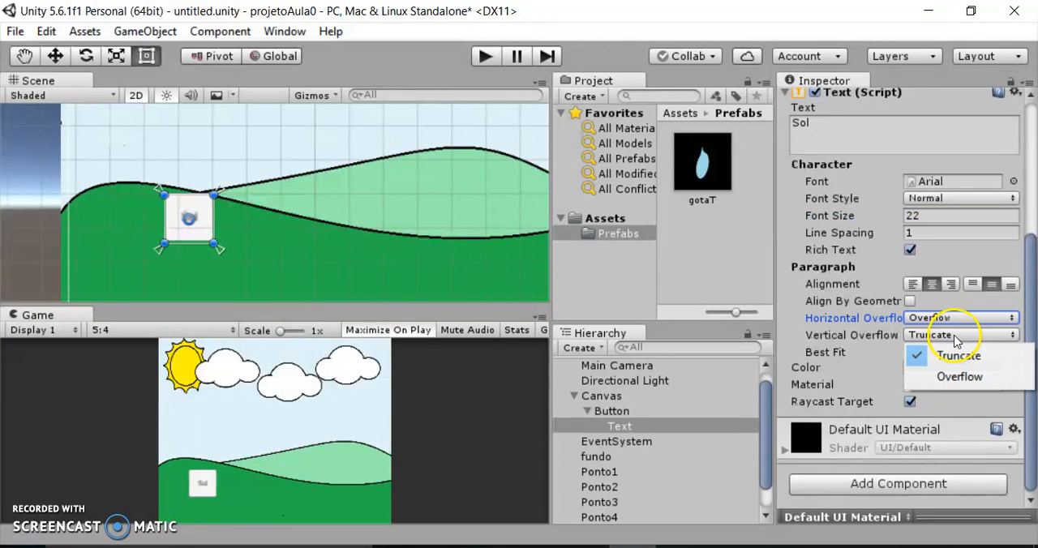
click(954, 387)
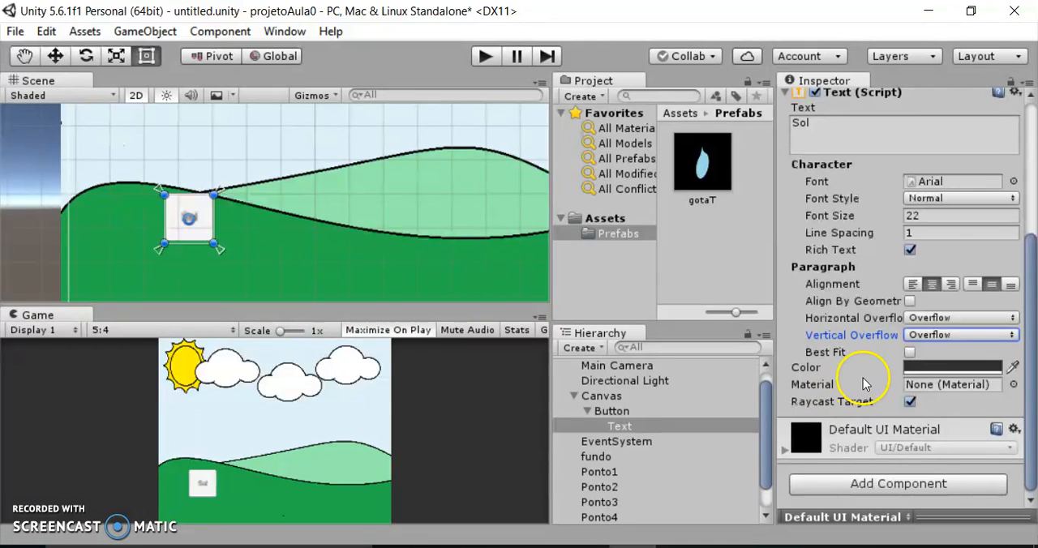
click(919, 233)
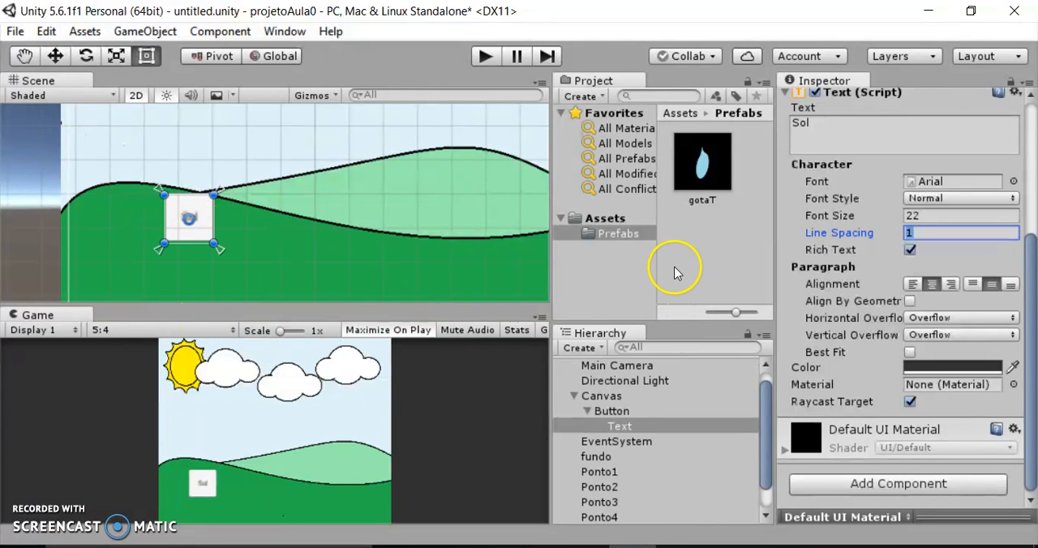
Set the button's Normal Color to a bright yellow, hex FFFA11FF, and dismiss the browser notification.
click(614, 414)
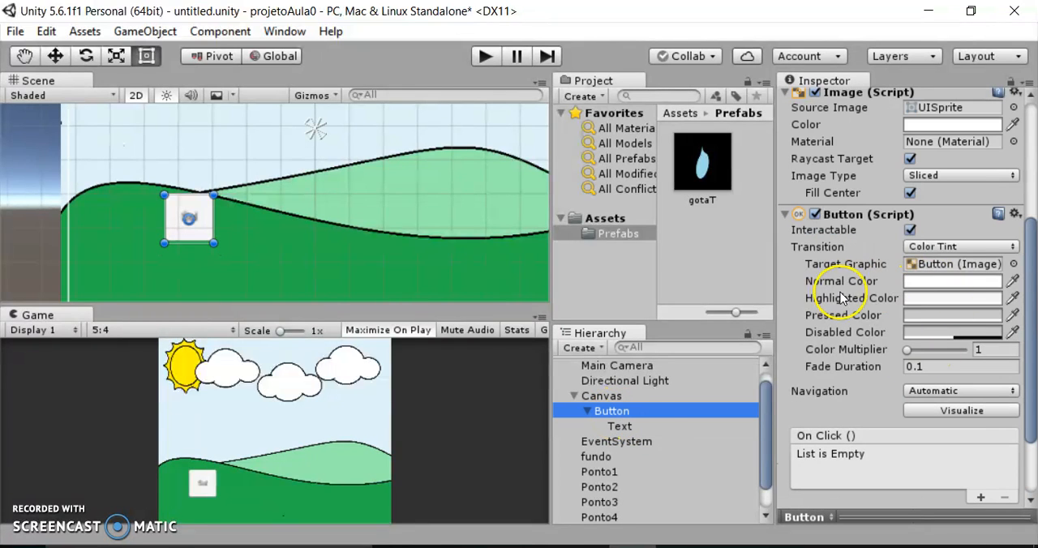
scroll(847, 297, up, 3)
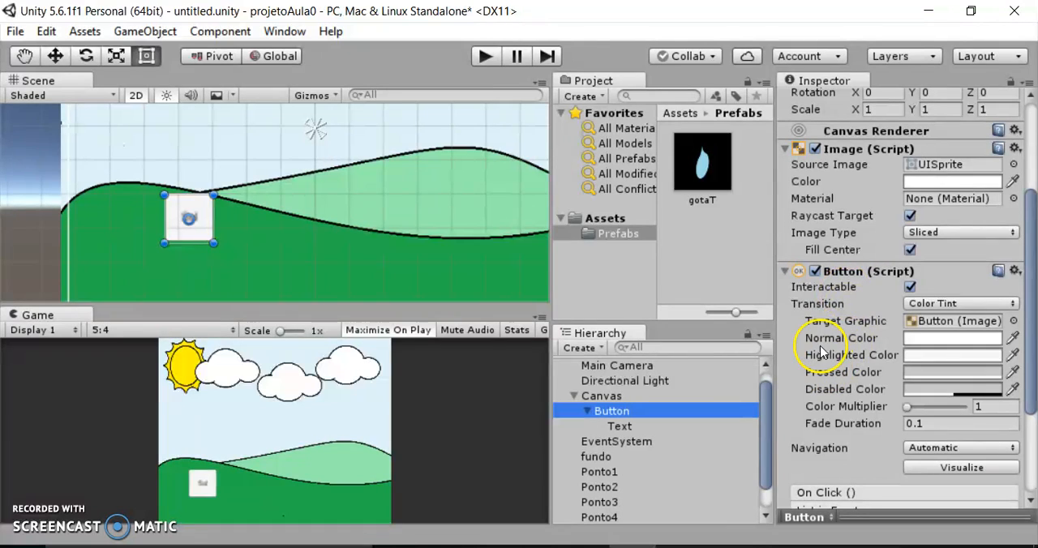
click(1013, 339)
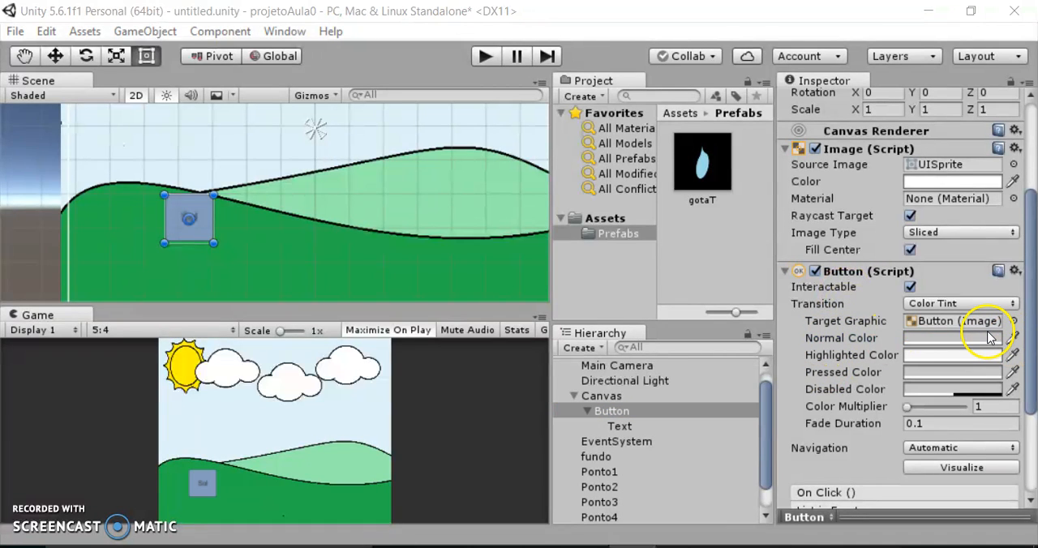
click(988, 340)
click(991, 340)
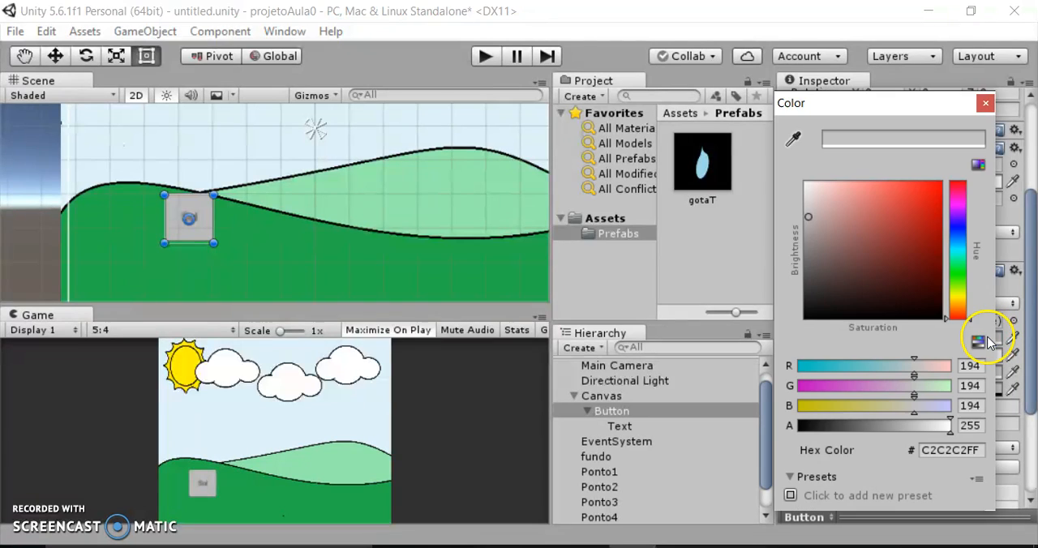
click(958, 298)
click(928, 185)
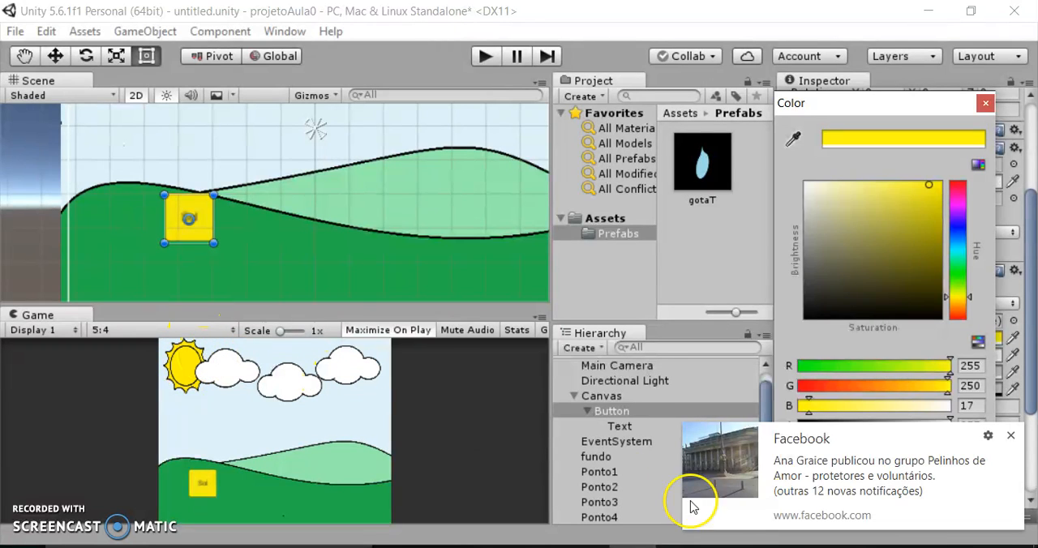
click(1011, 435)
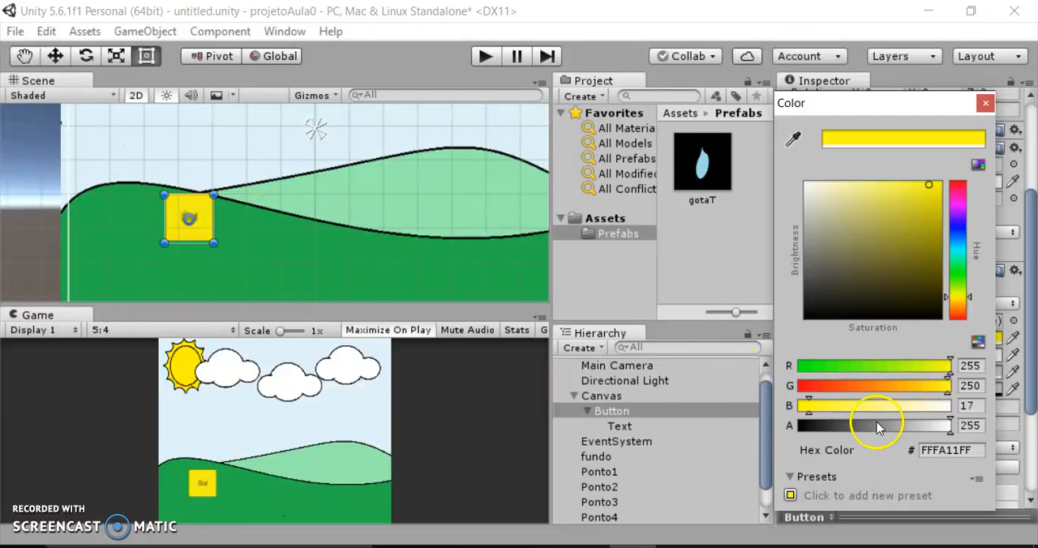
Rename the Button object under the Canvas to btnSol.
click(608, 414)
click(608, 414)
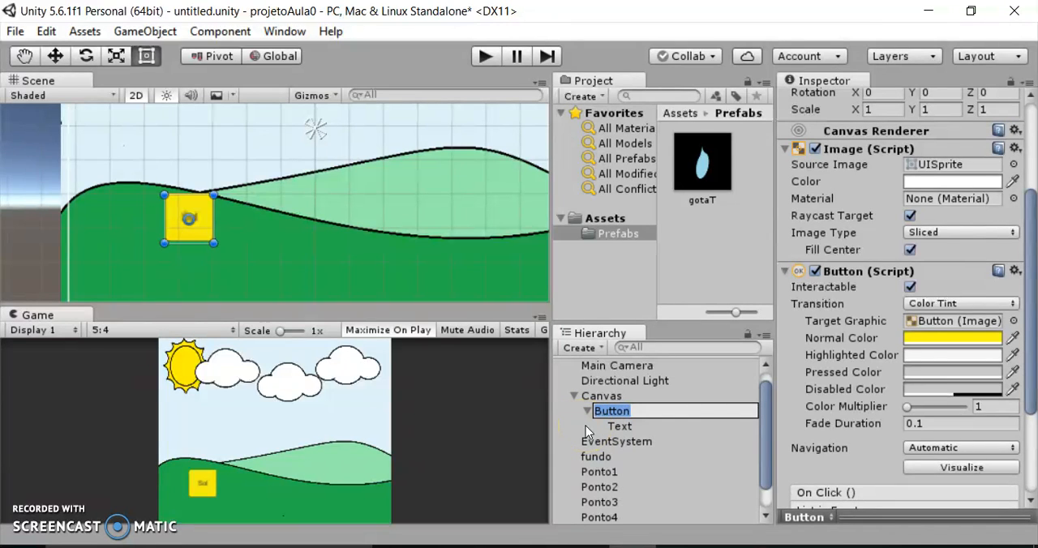
text(btnSol)
click(578, 413)
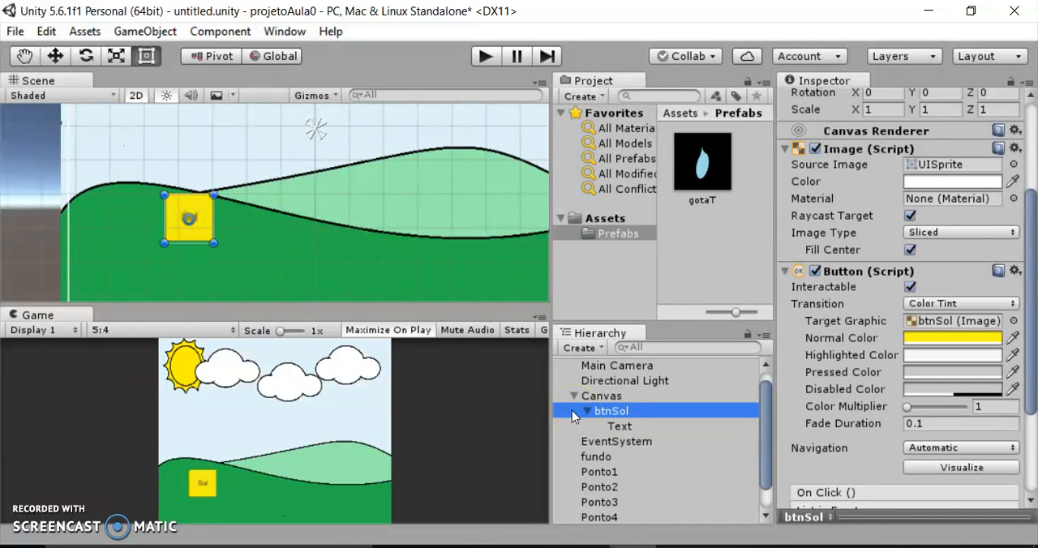
Duplicate btnSol, naming the copy btnChuva, and activate the Move tool.
key(ctrl+d)
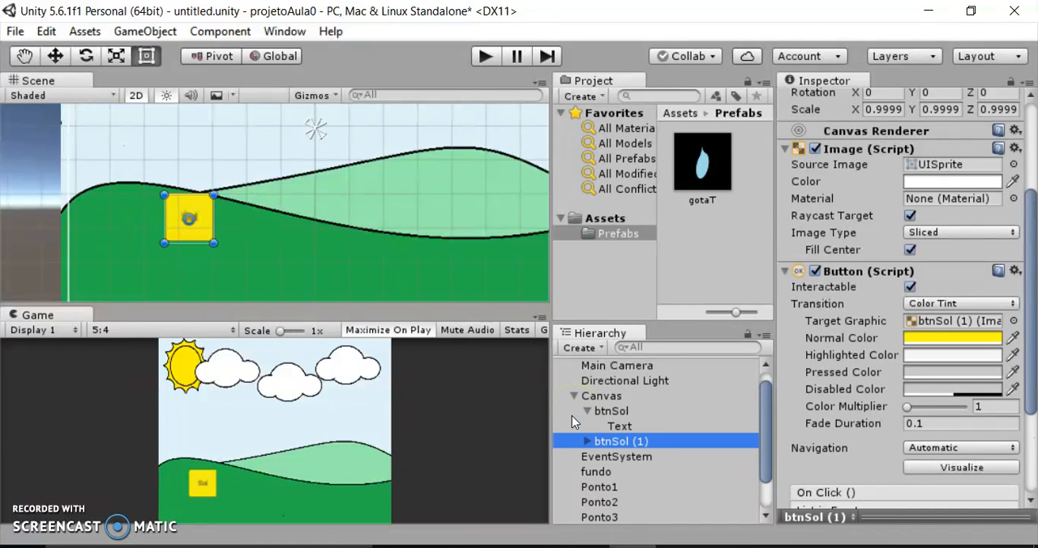
click(636, 444)
drag(651, 441, 616, 439)
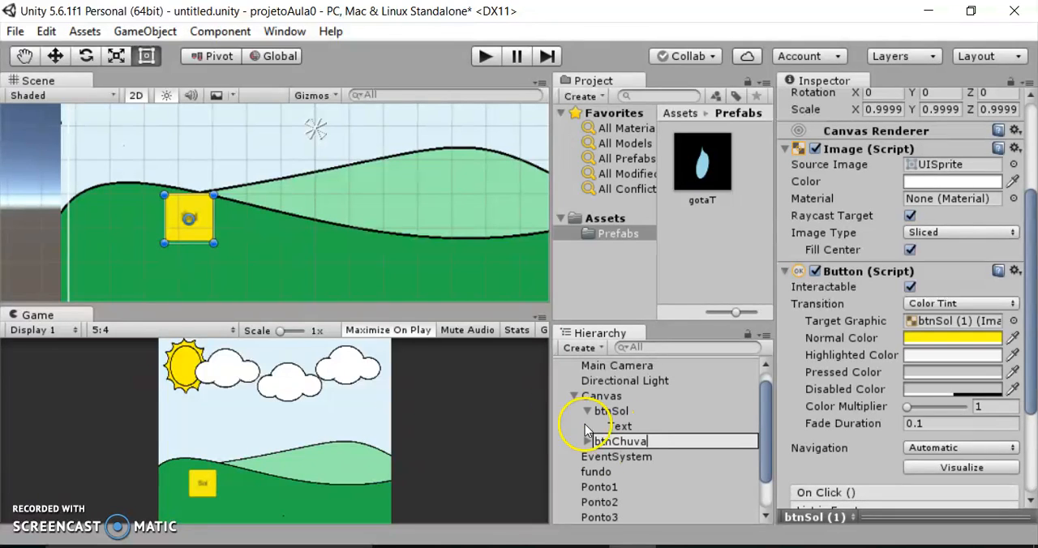
click(51, 60)
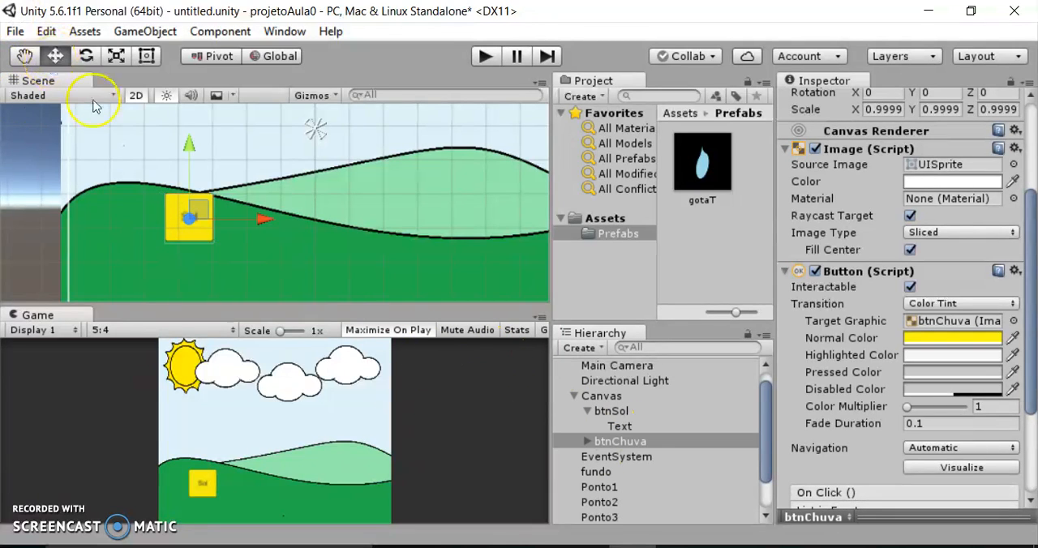
Move btnChuva horizontally away from btnSol onto the light green hill and change its label text to Chuva.
click(573, 445)
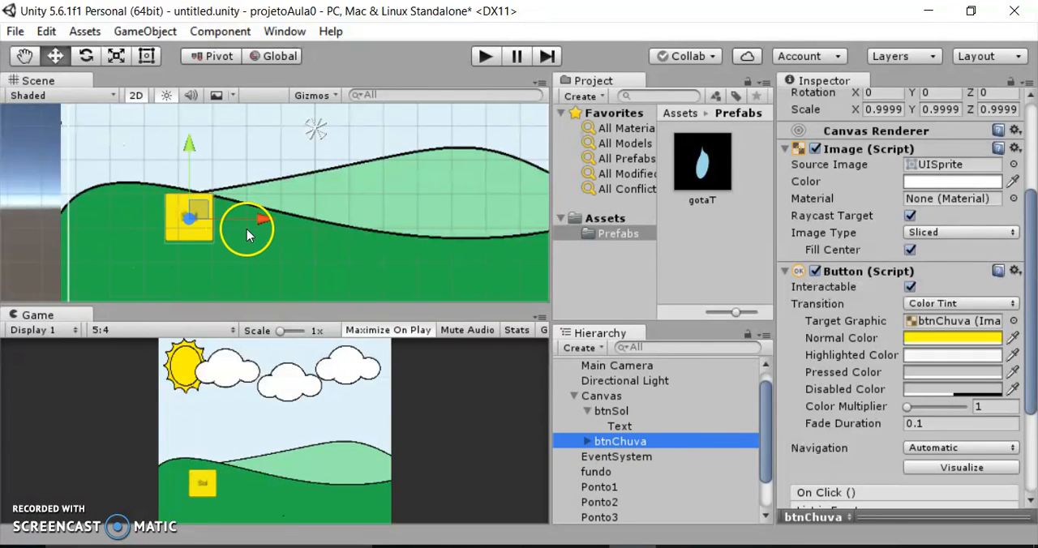
drag(261, 220, 511, 224)
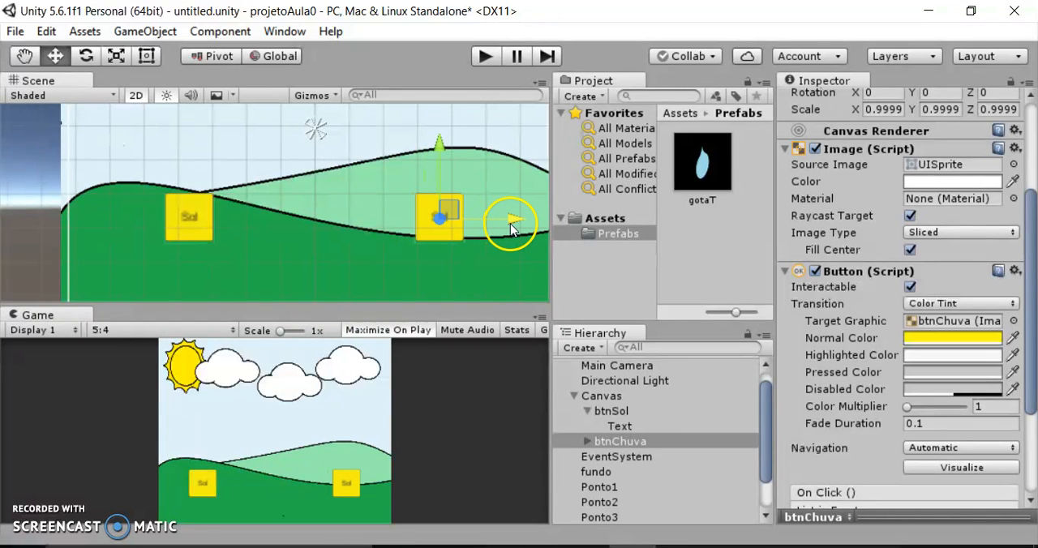
click(587, 442)
click(636, 461)
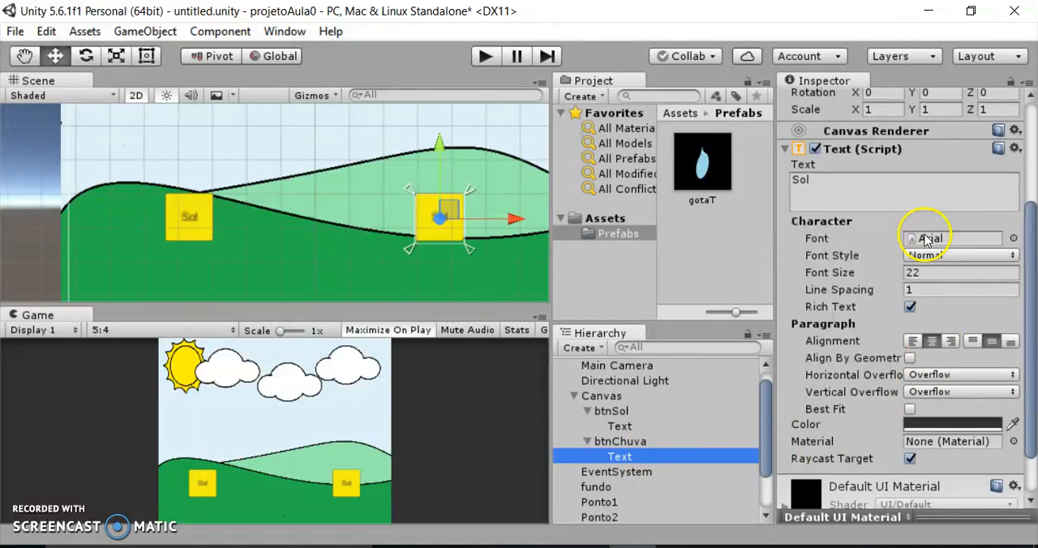
click(841, 197)
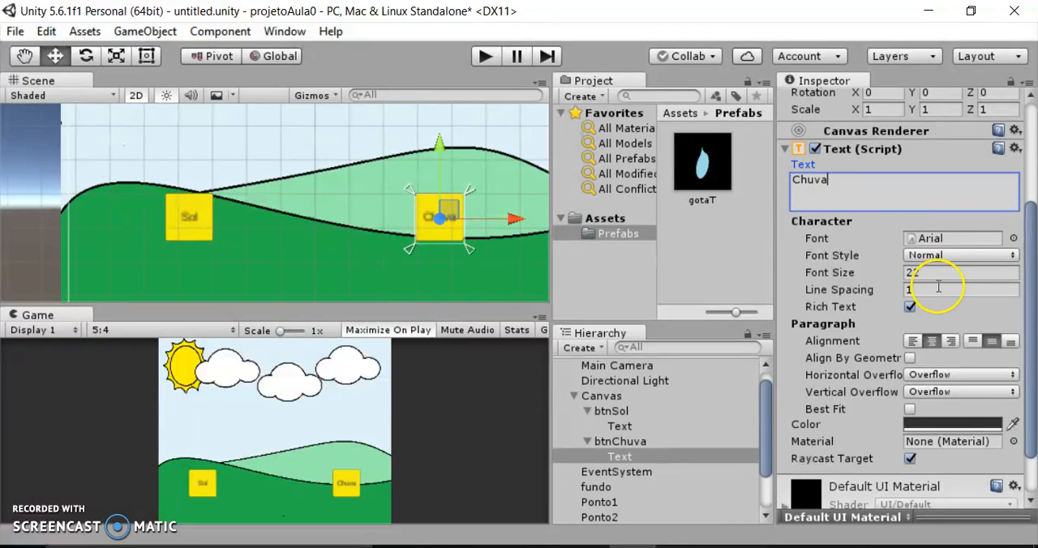
Set btnChuva's Normal Color to bright blue, hex 11EBFFFF, and collapse the Canvas object's children.
click(632, 445)
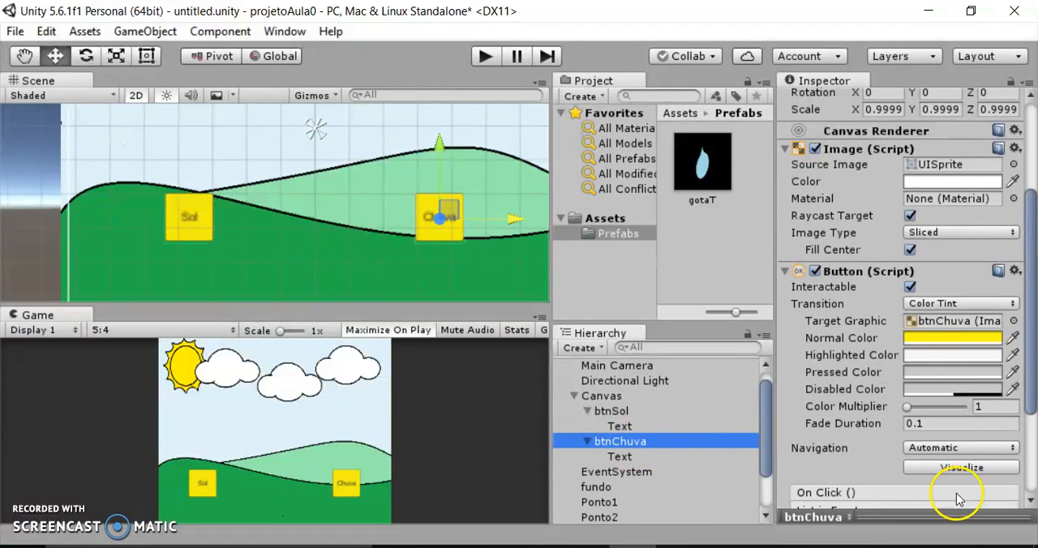
click(983, 342)
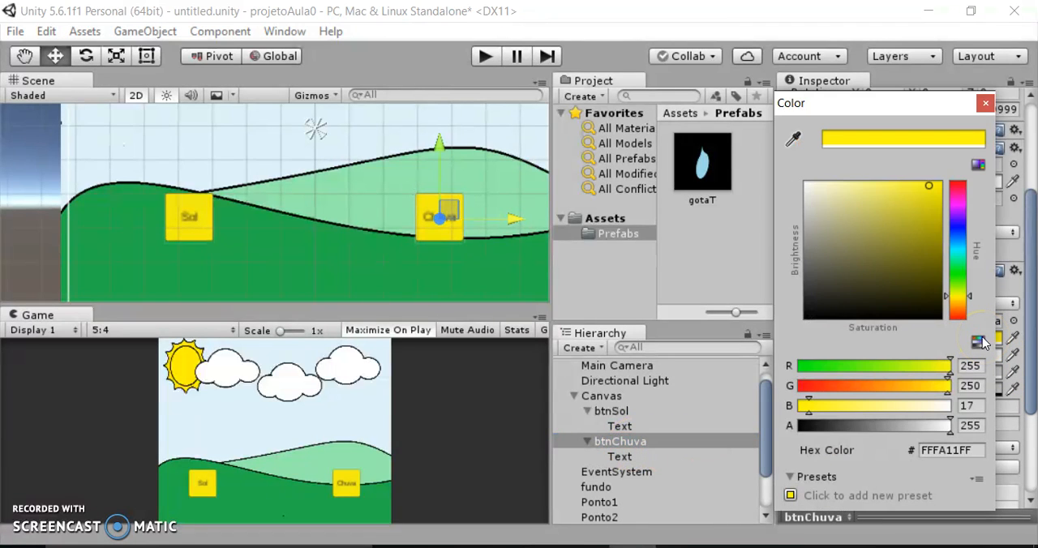
click(954, 250)
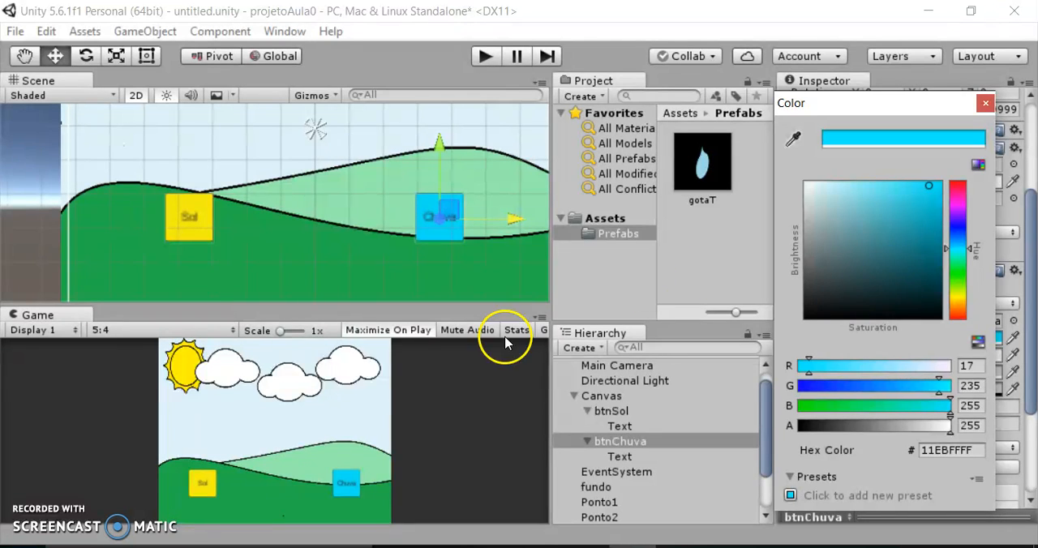
scroll(283, 180, up, 1)
scroll(282, 180, down, 3)
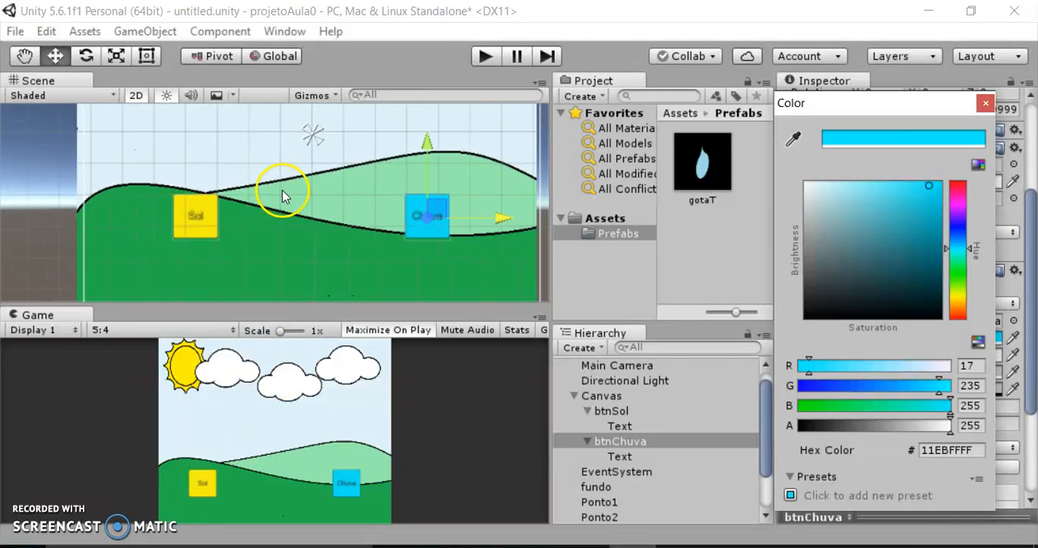
scroll(292, 188, down, 2)
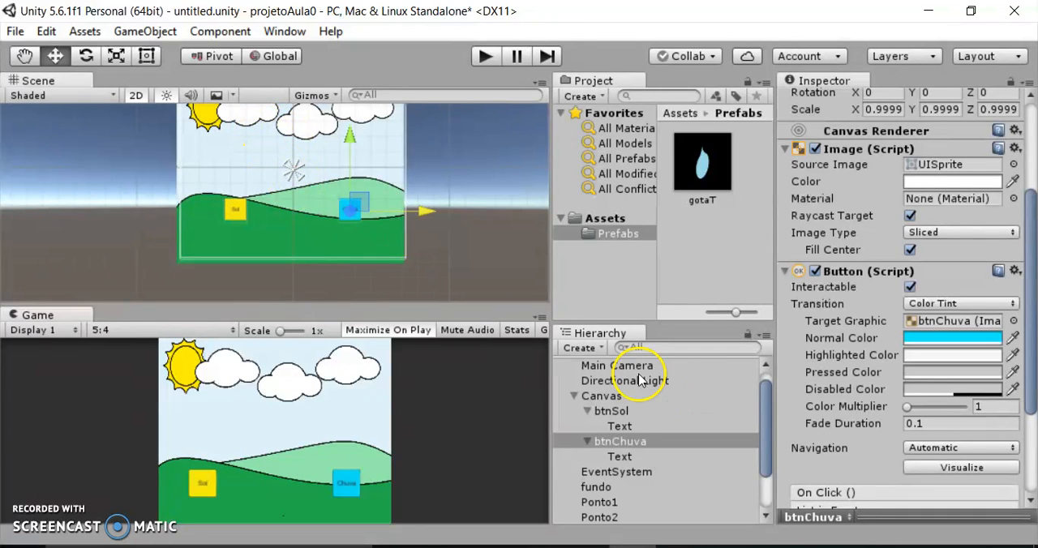
click(572, 397)
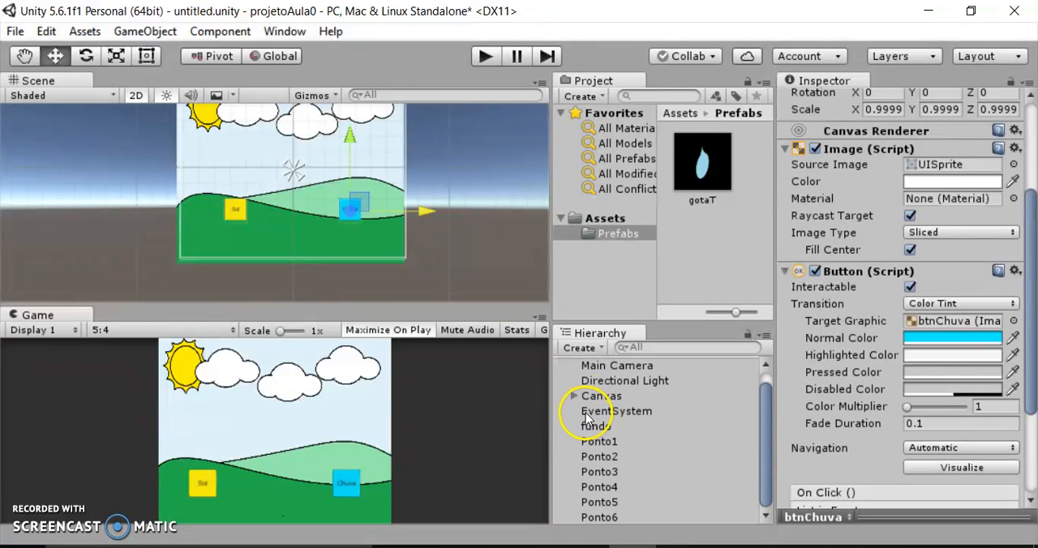
Create a new folder named Sprites in the project's Assets folder.
click(593, 220)
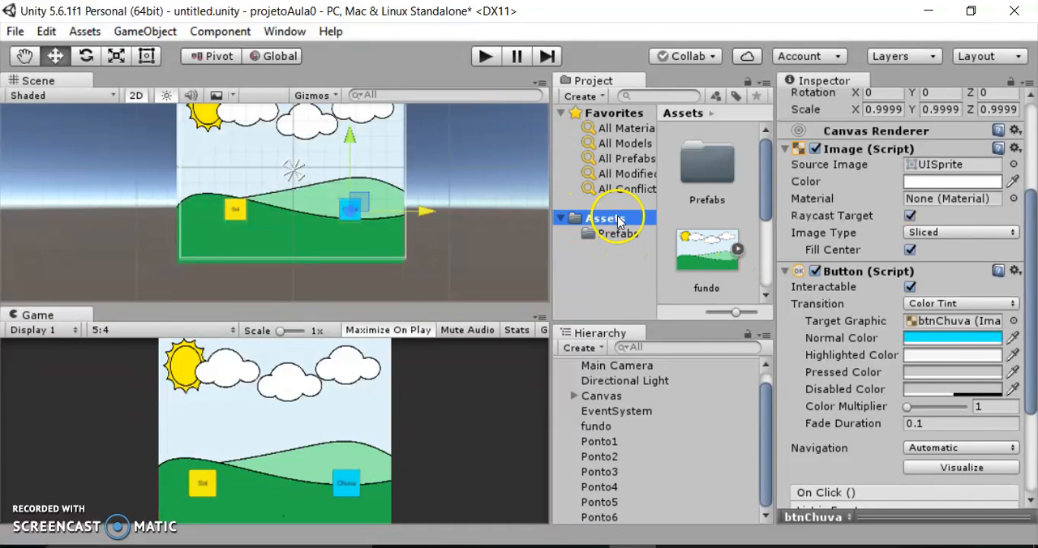
drag(765, 203, 766, 242)
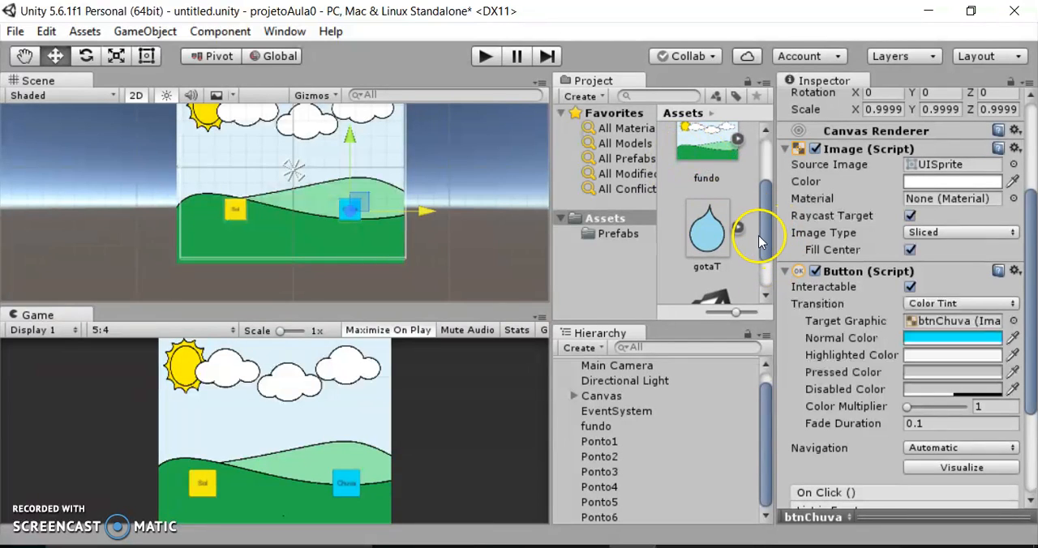
scroll(762, 254, down, 2)
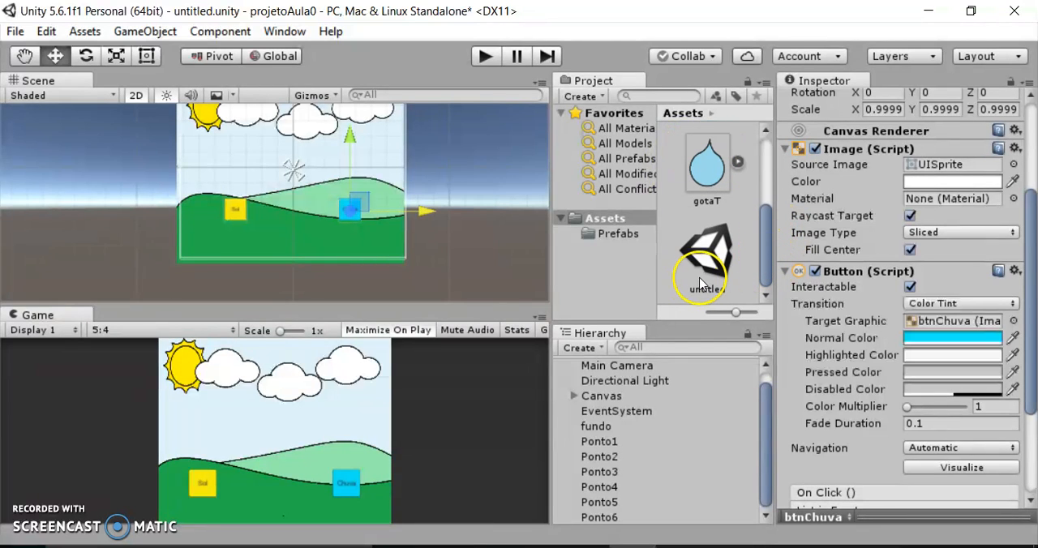
drag(765, 244, 754, 164)
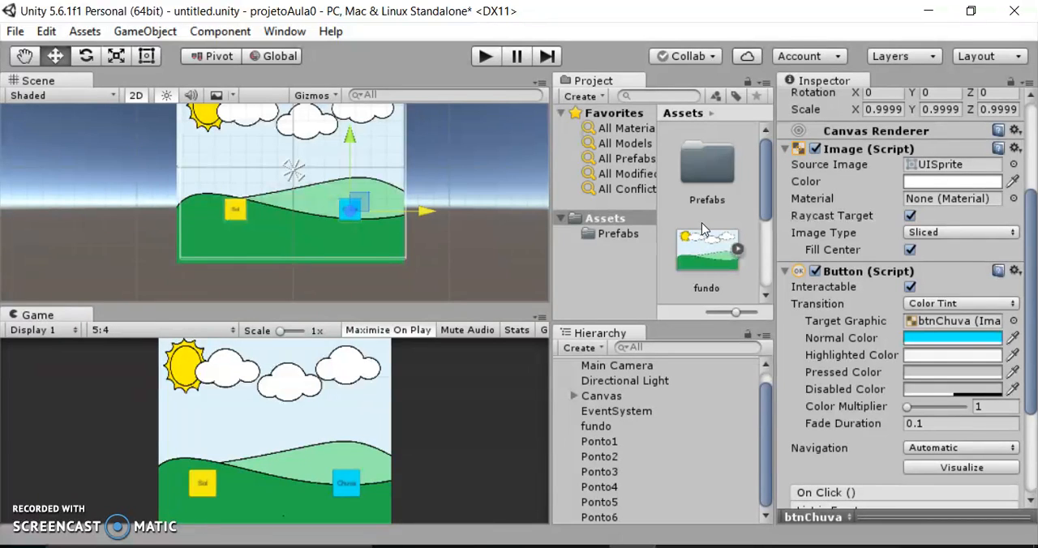
click(602, 221)
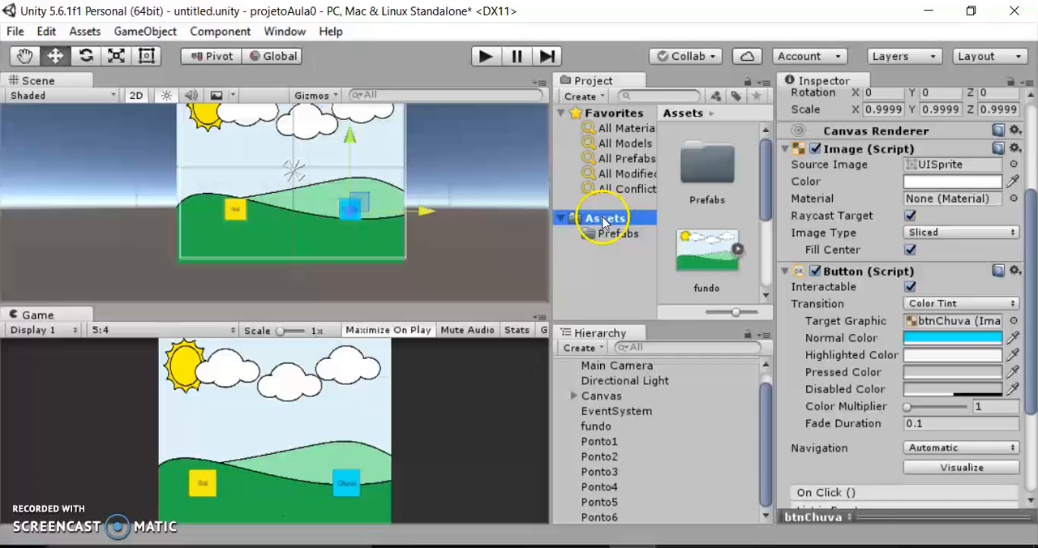
click(577, 96)
click(577, 34)
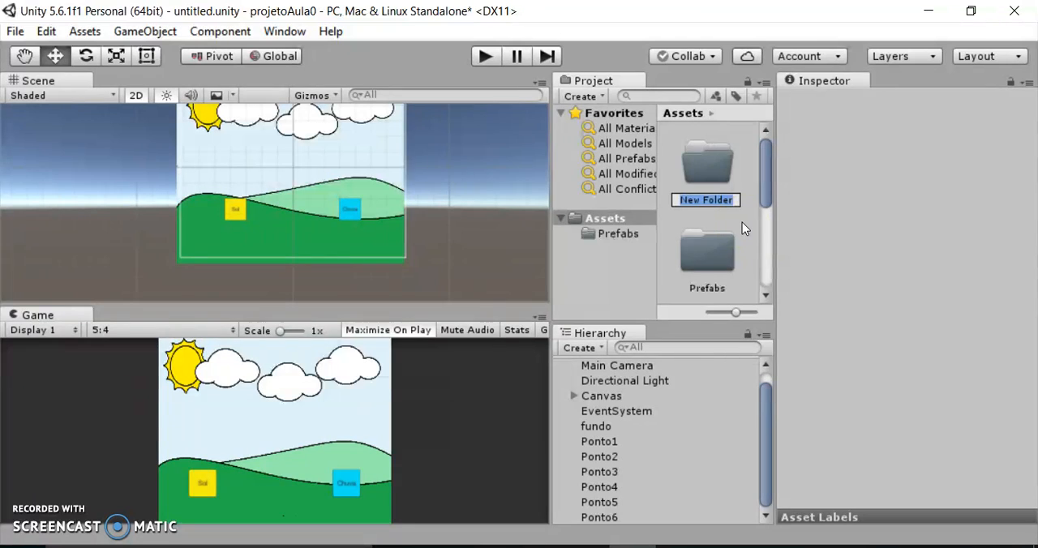
text(Sprites)
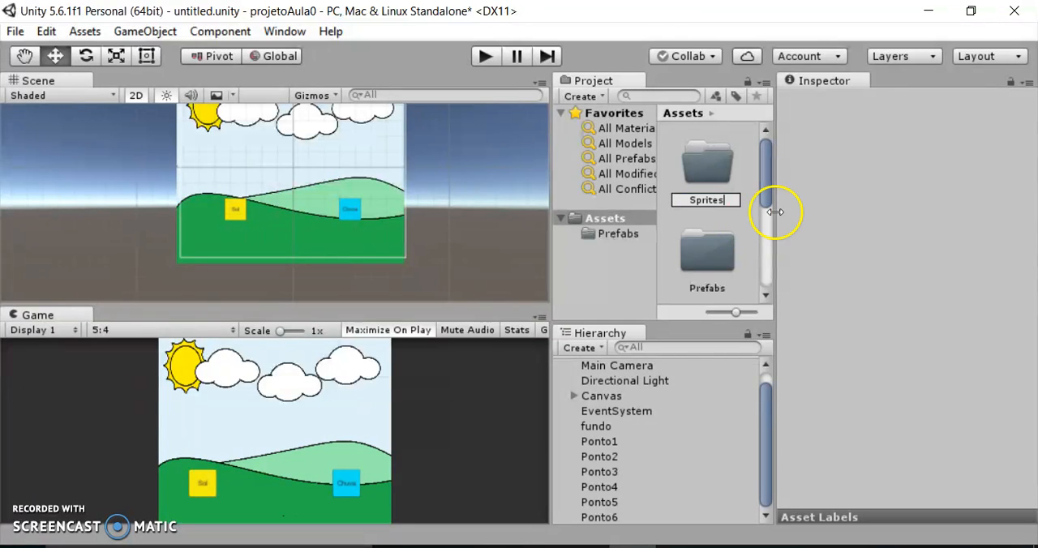
click(734, 219)
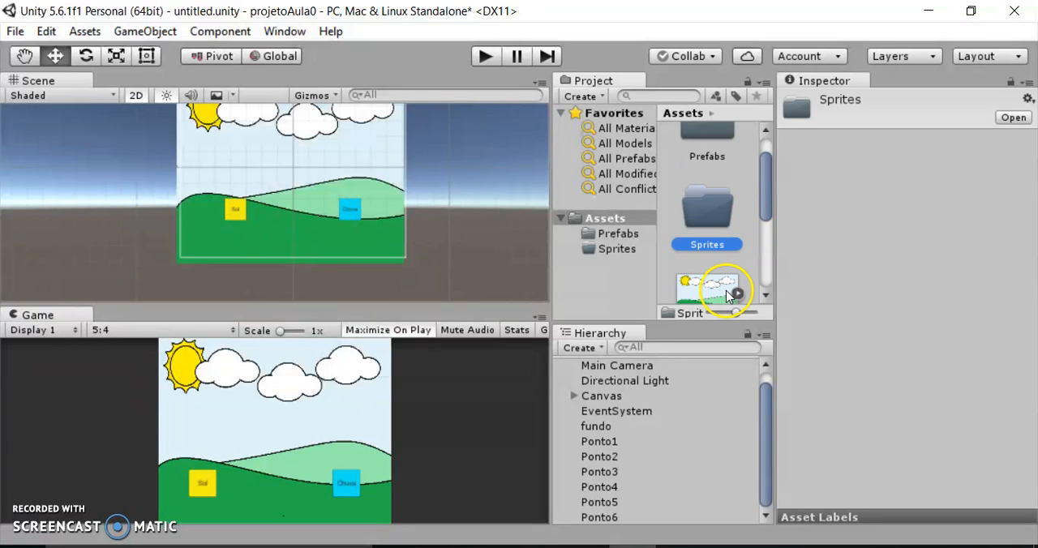
Move the fundo and gotaT images from Assets into the Sprites folder and dismiss the browser notification.
drag(706, 286, 616, 249)
drag(696, 261, 634, 255)
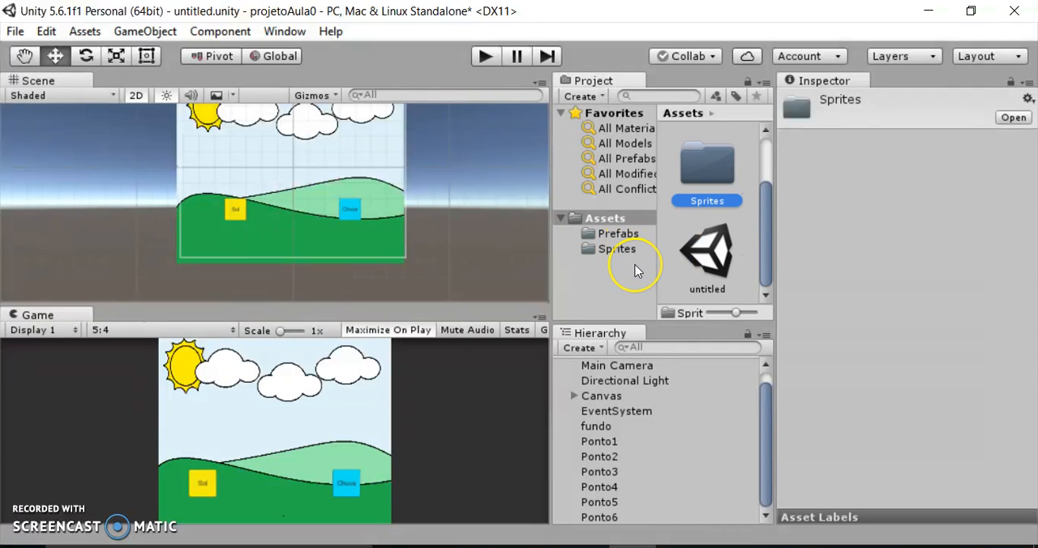
click(596, 220)
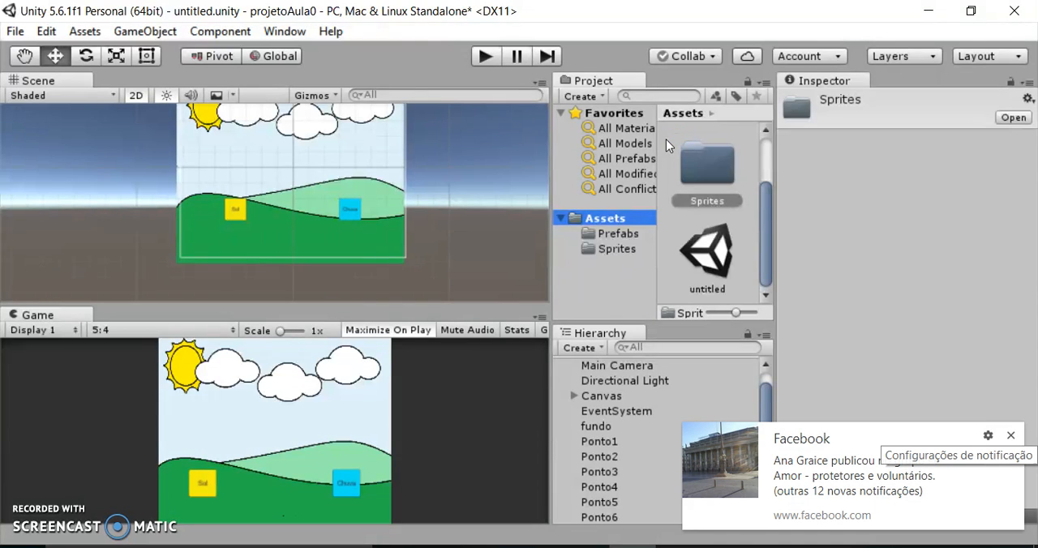
click(1011, 436)
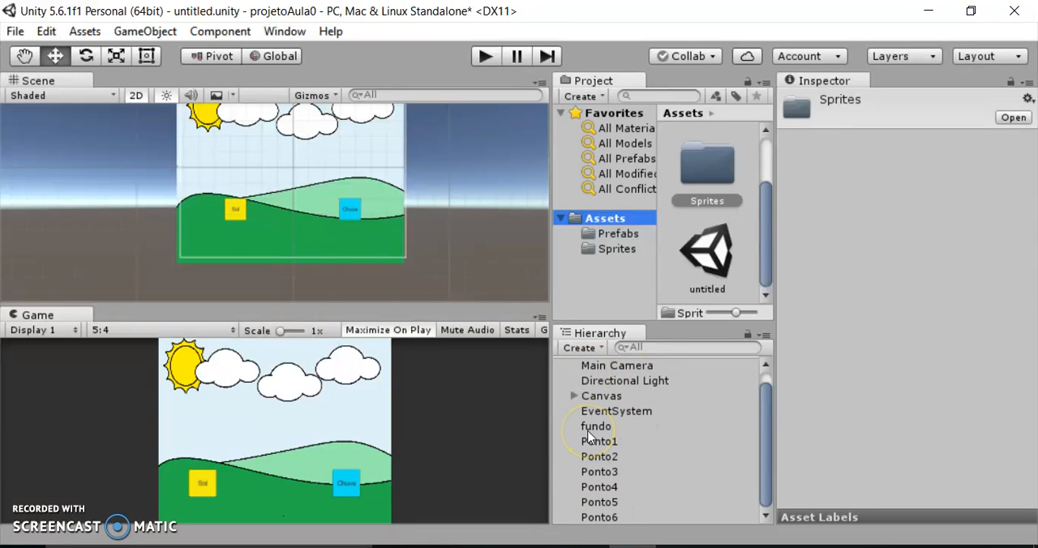
click(581, 348)
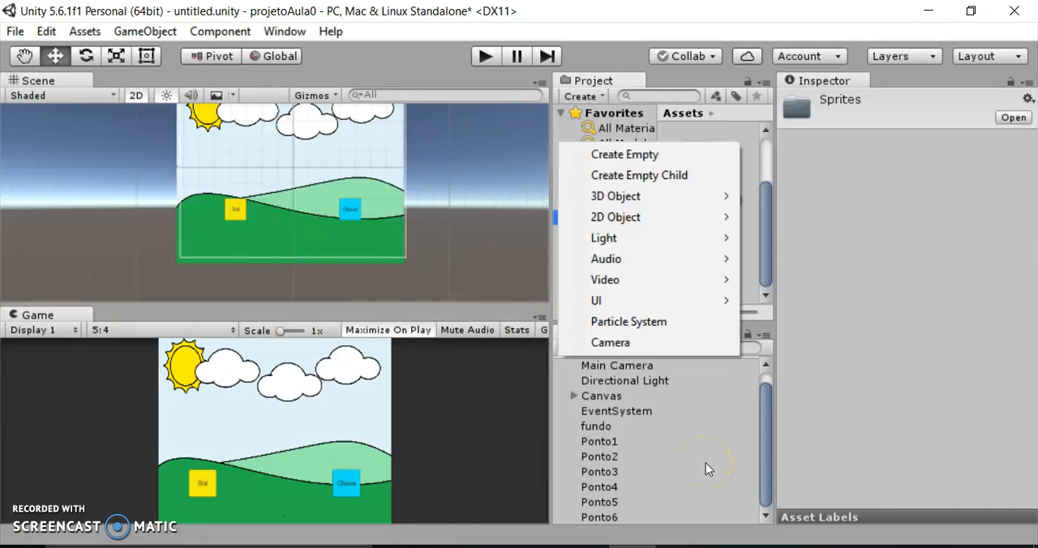
click(565, 381)
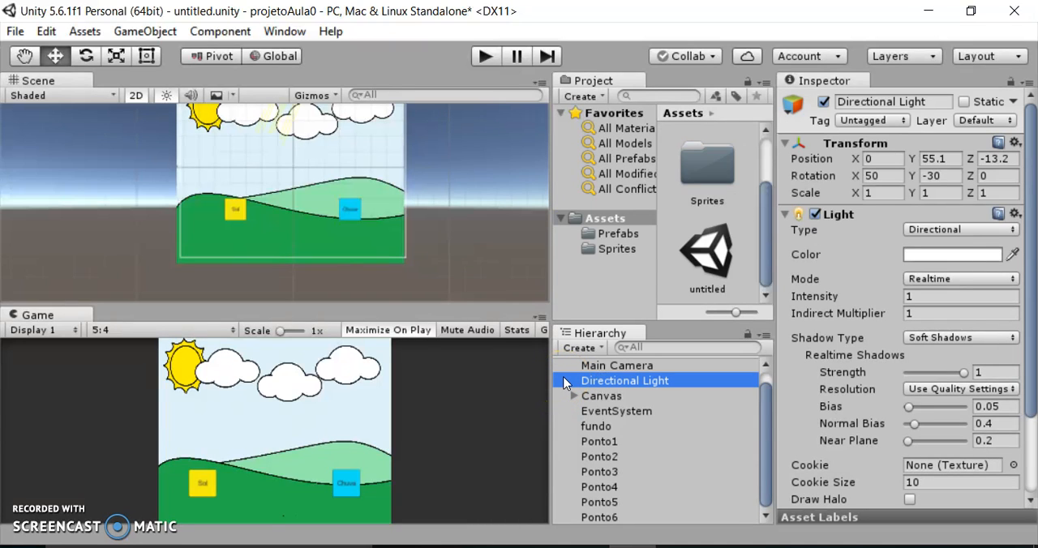